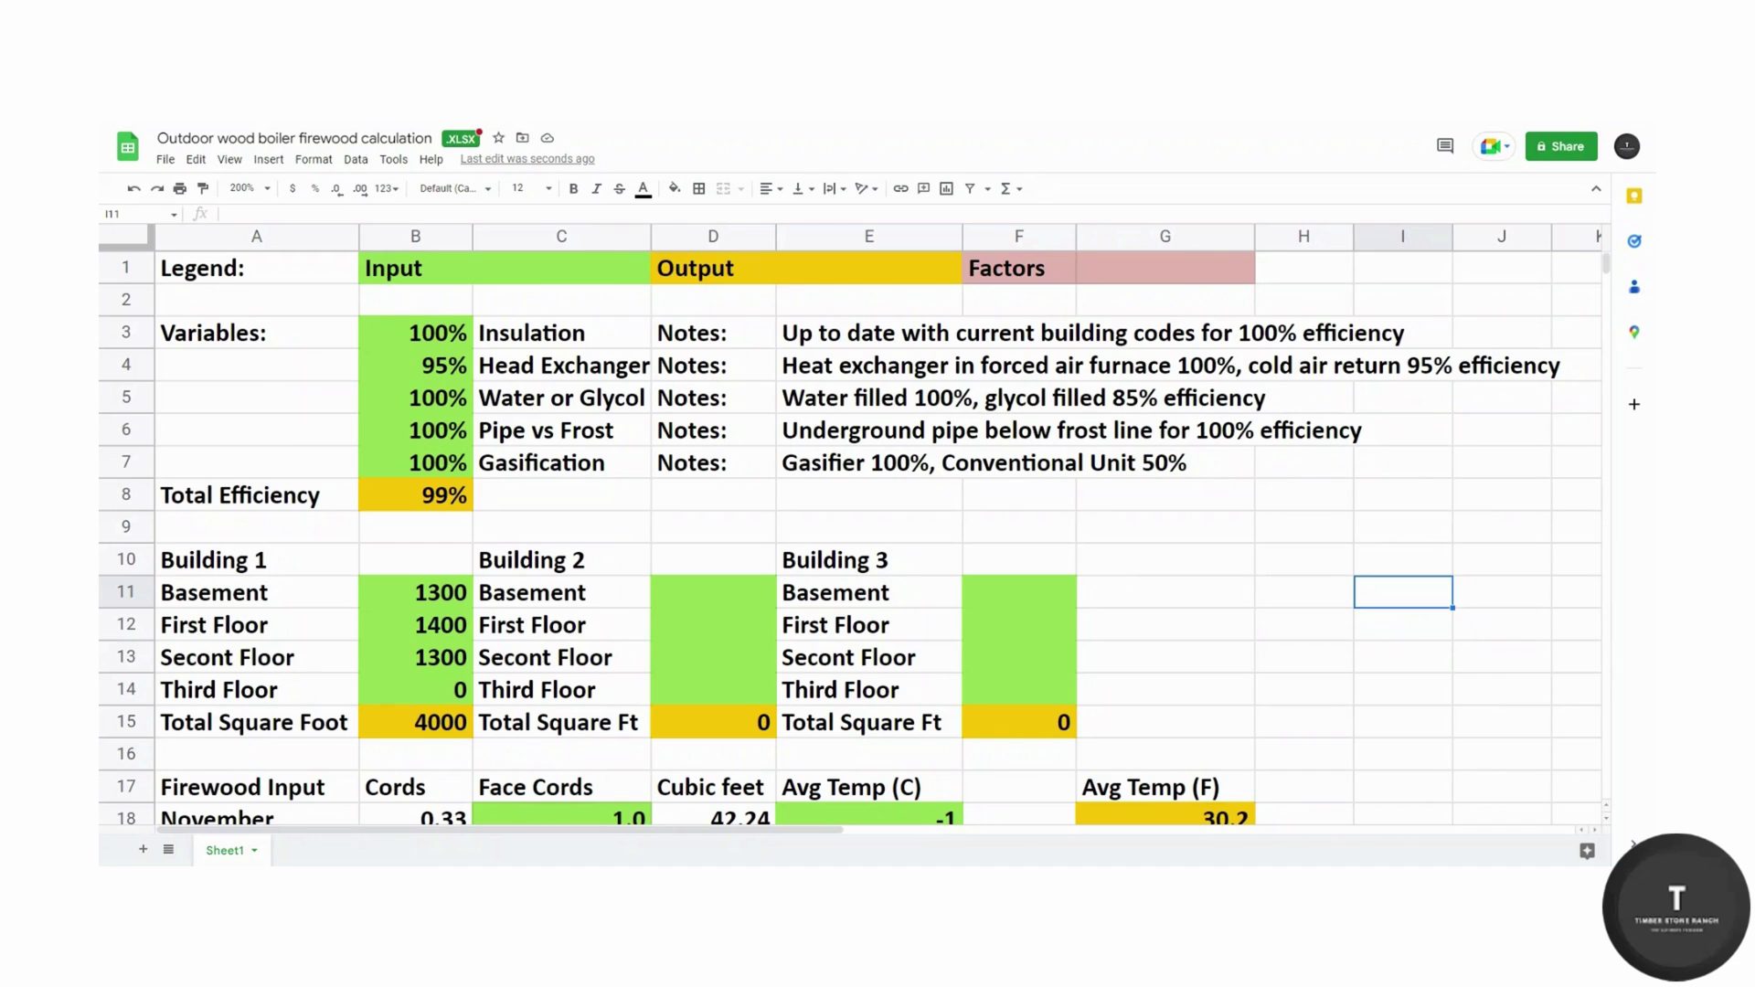
Step: Review the Legend entries (Input, Output, Factors) and the Insulation and Pipe vs Frost efficiency variables
click(296, 269)
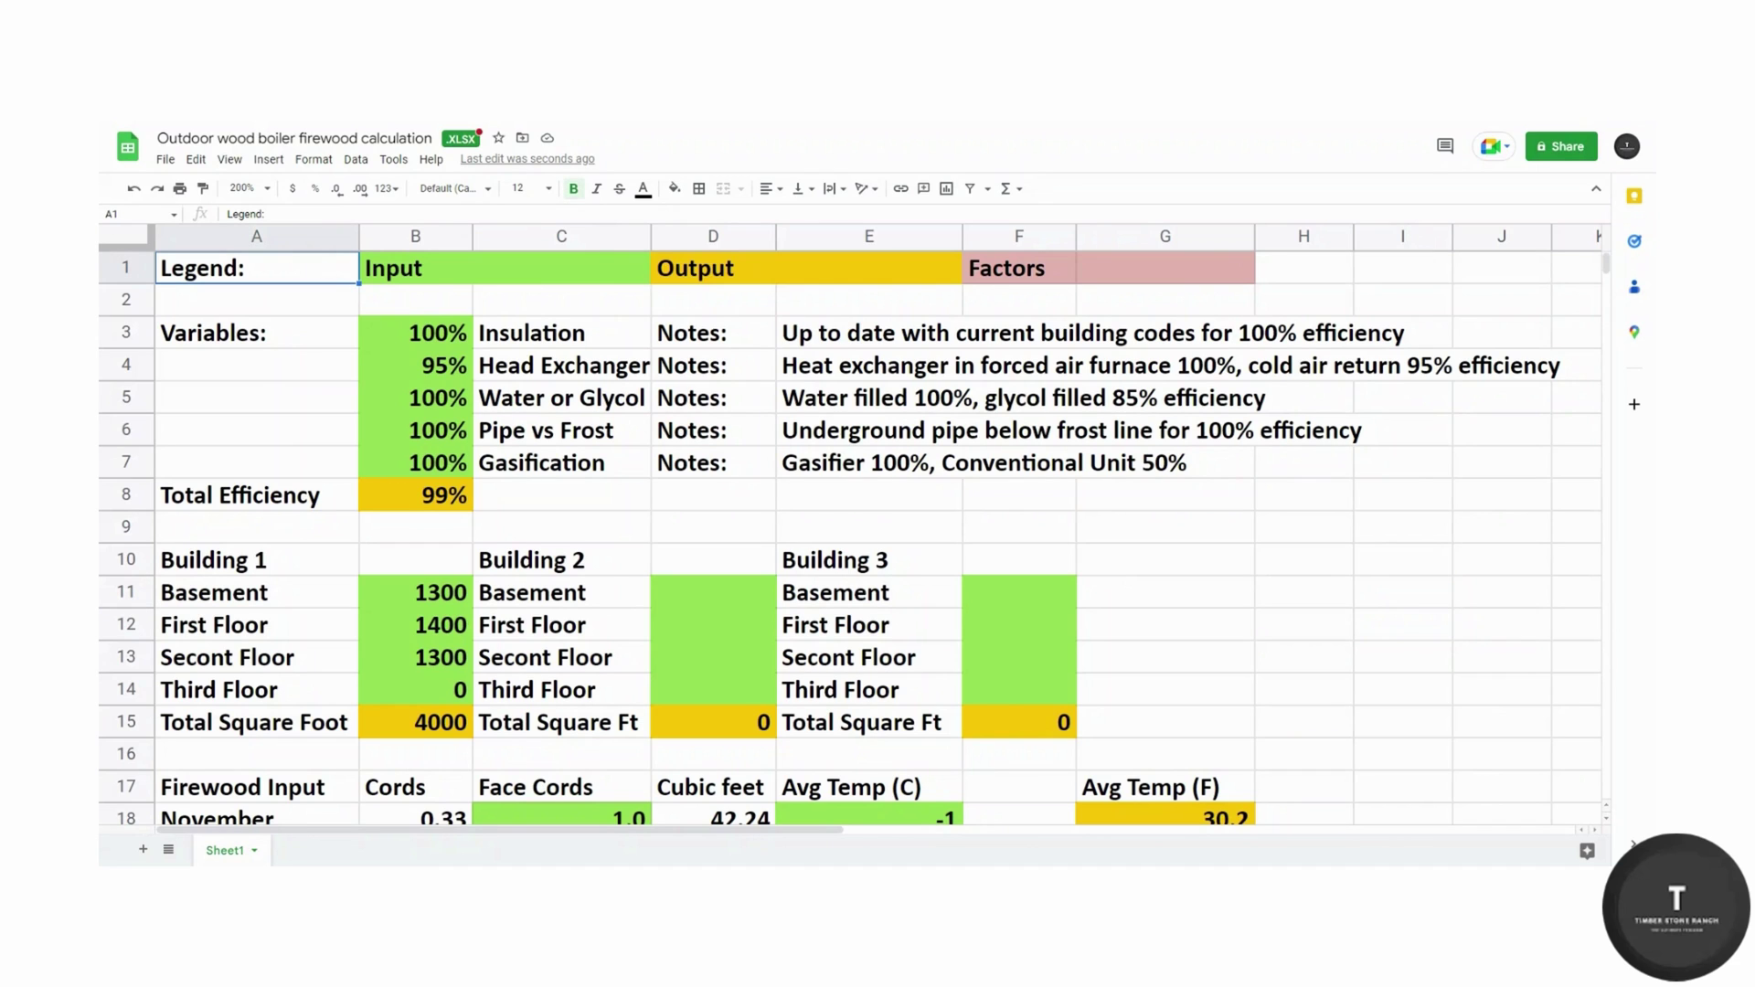
click(436, 277)
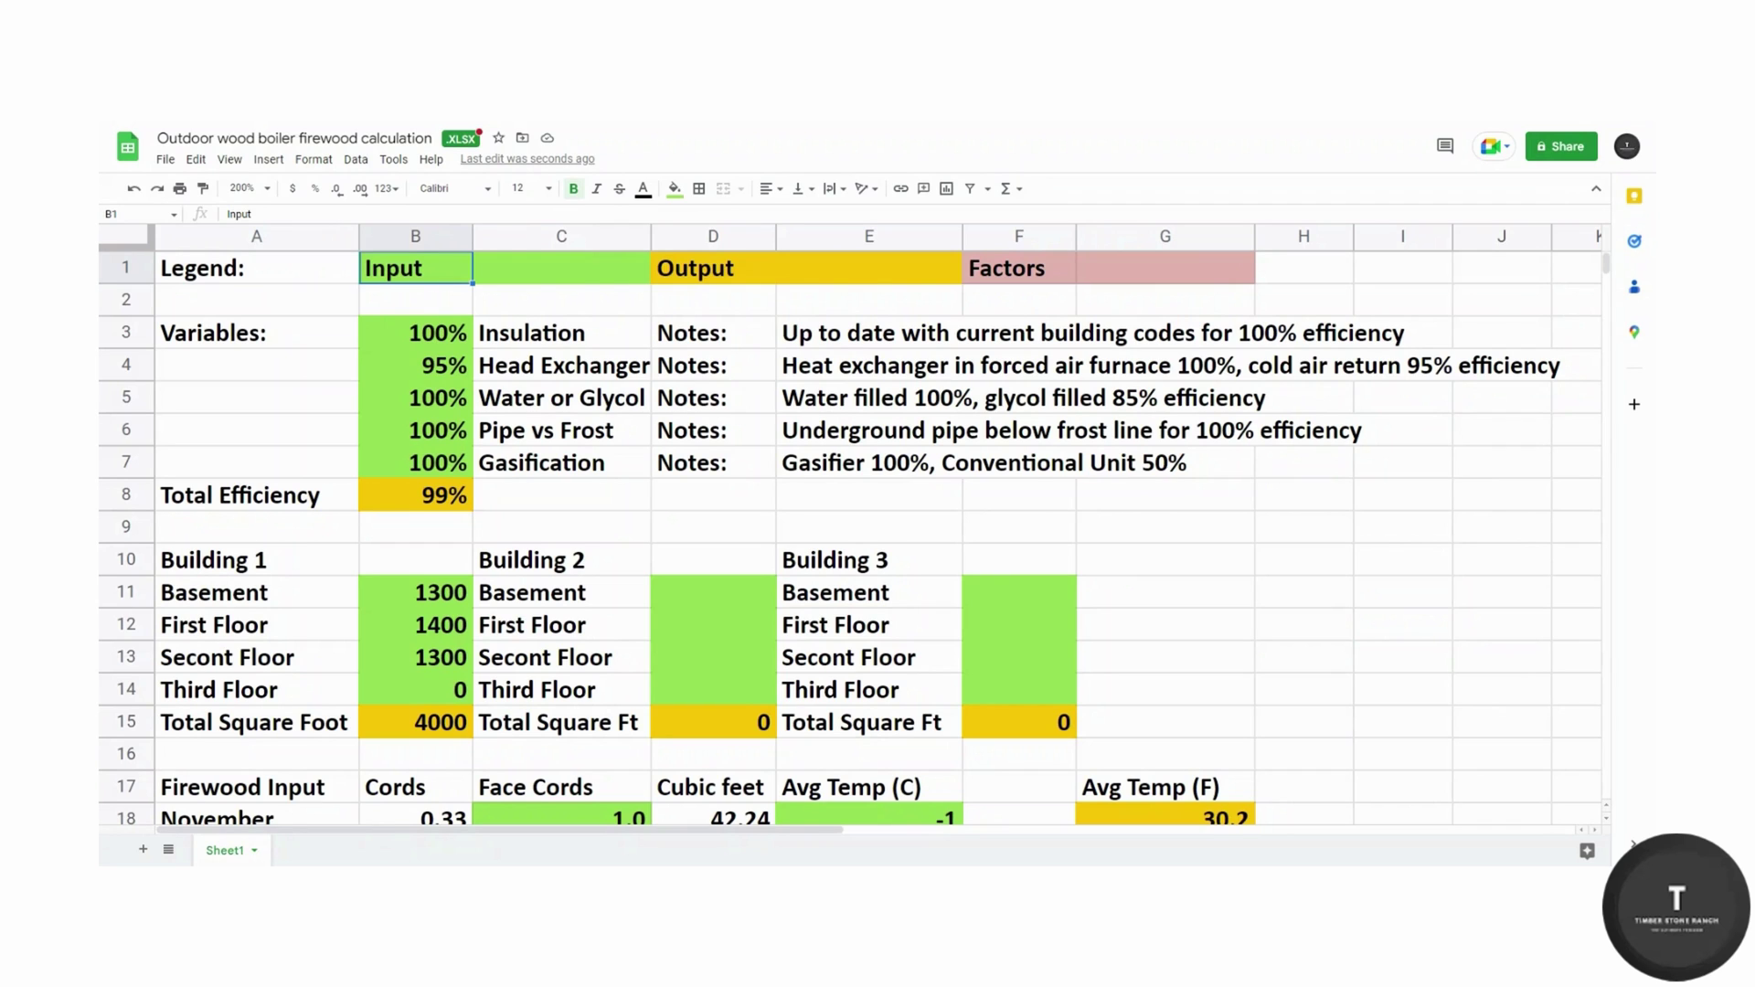
click(753, 272)
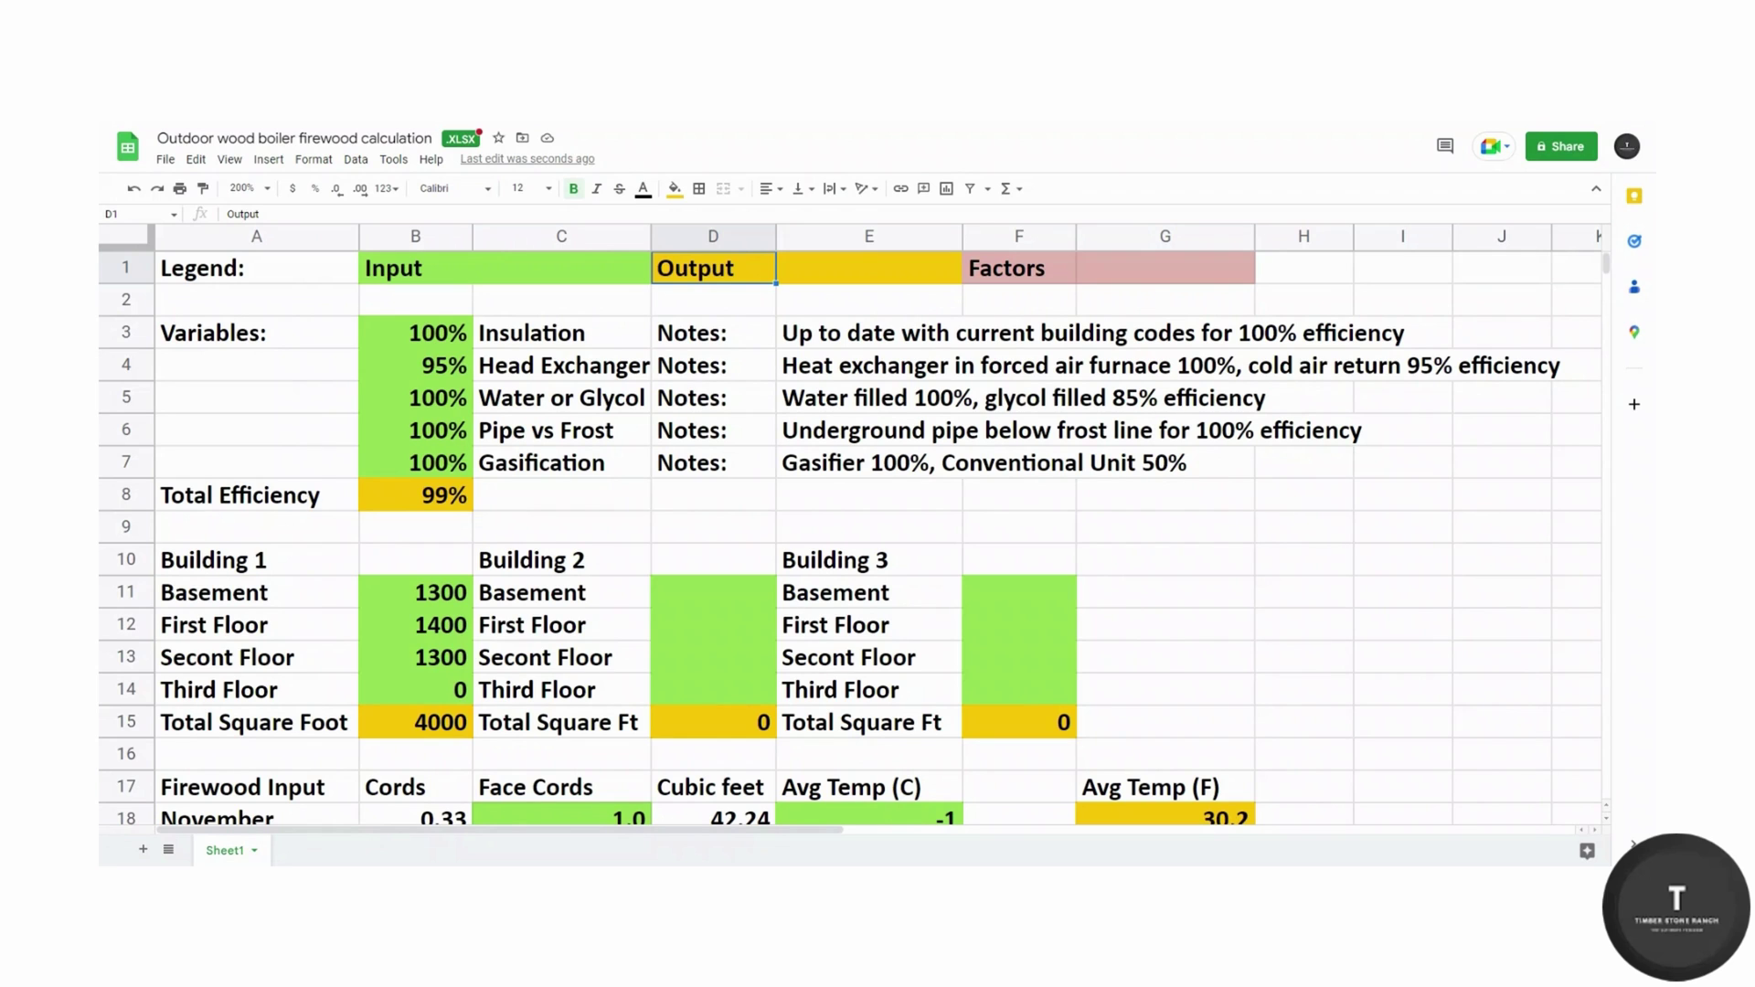
click(1053, 274)
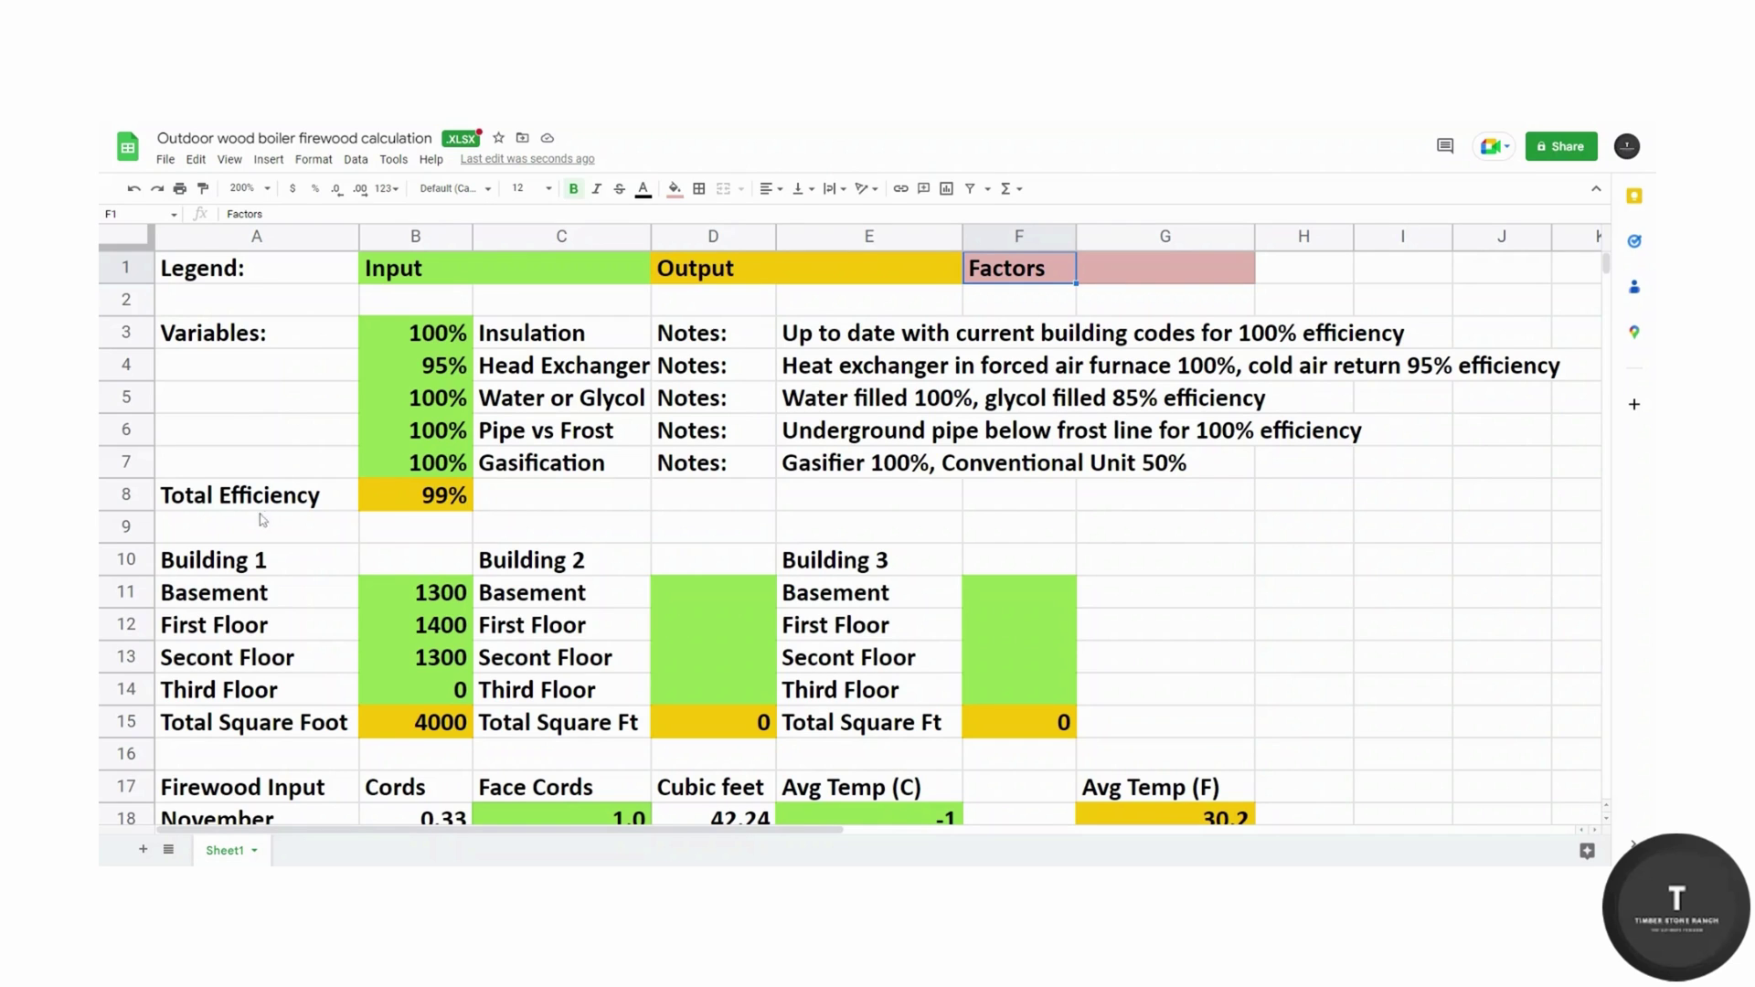
click(311, 344)
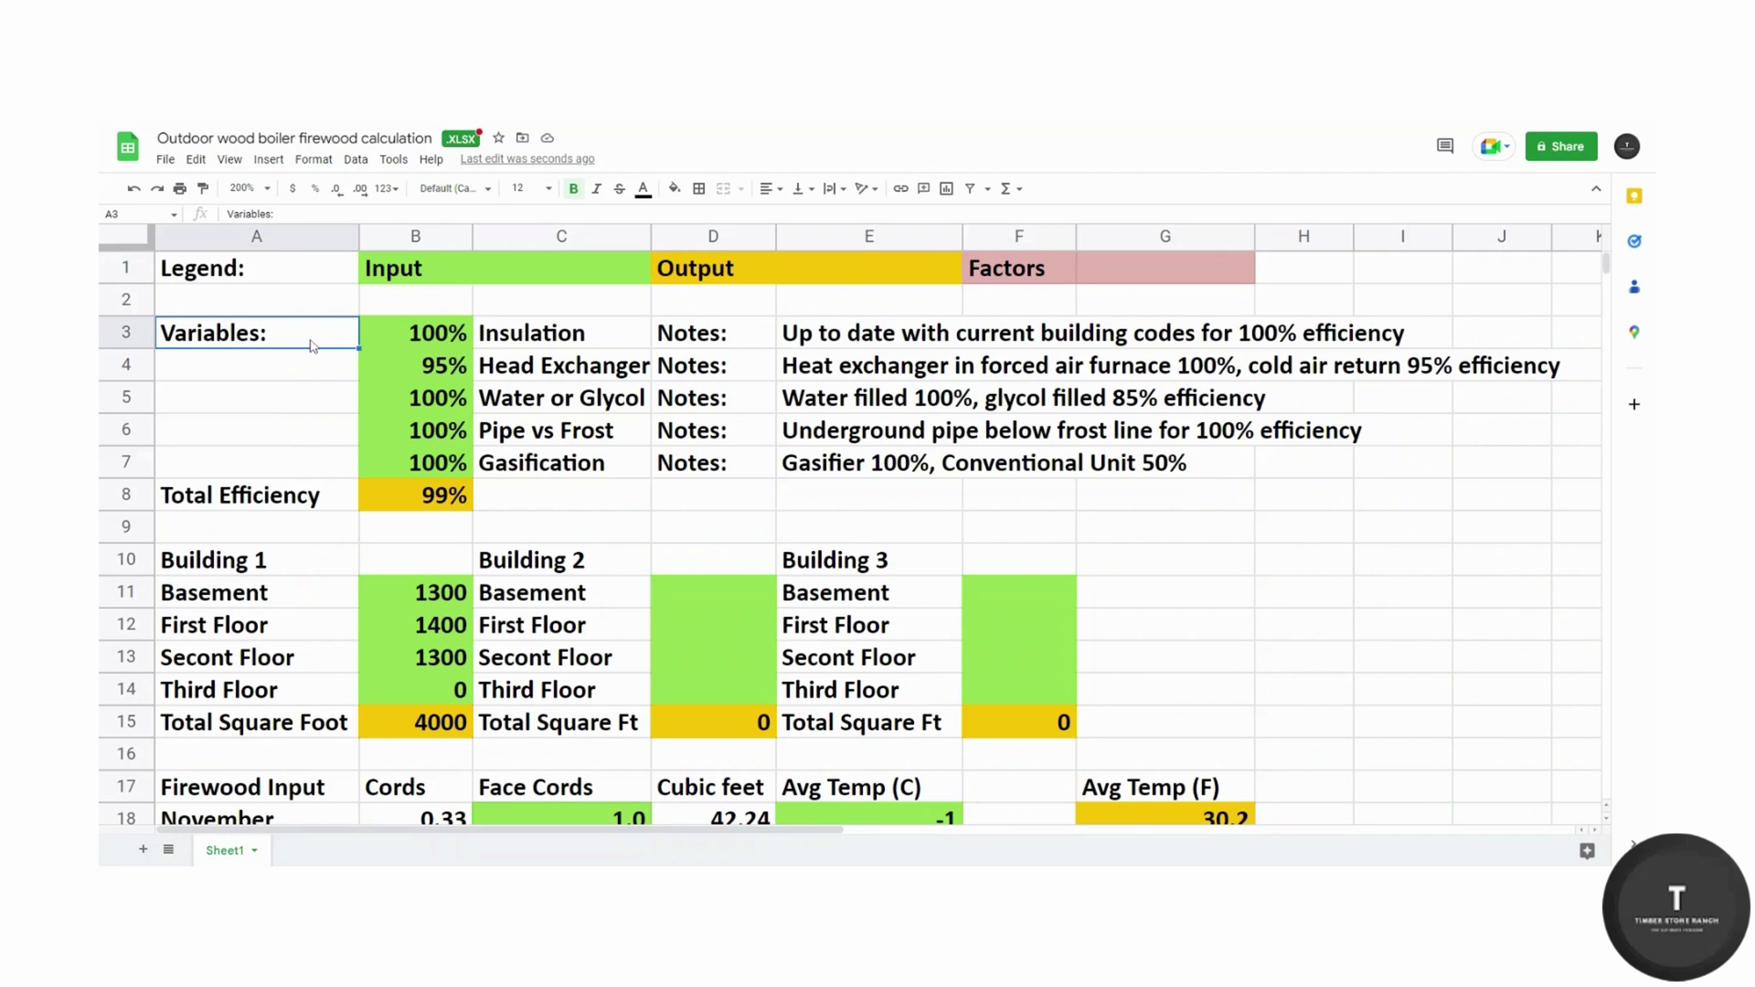
click(422, 342)
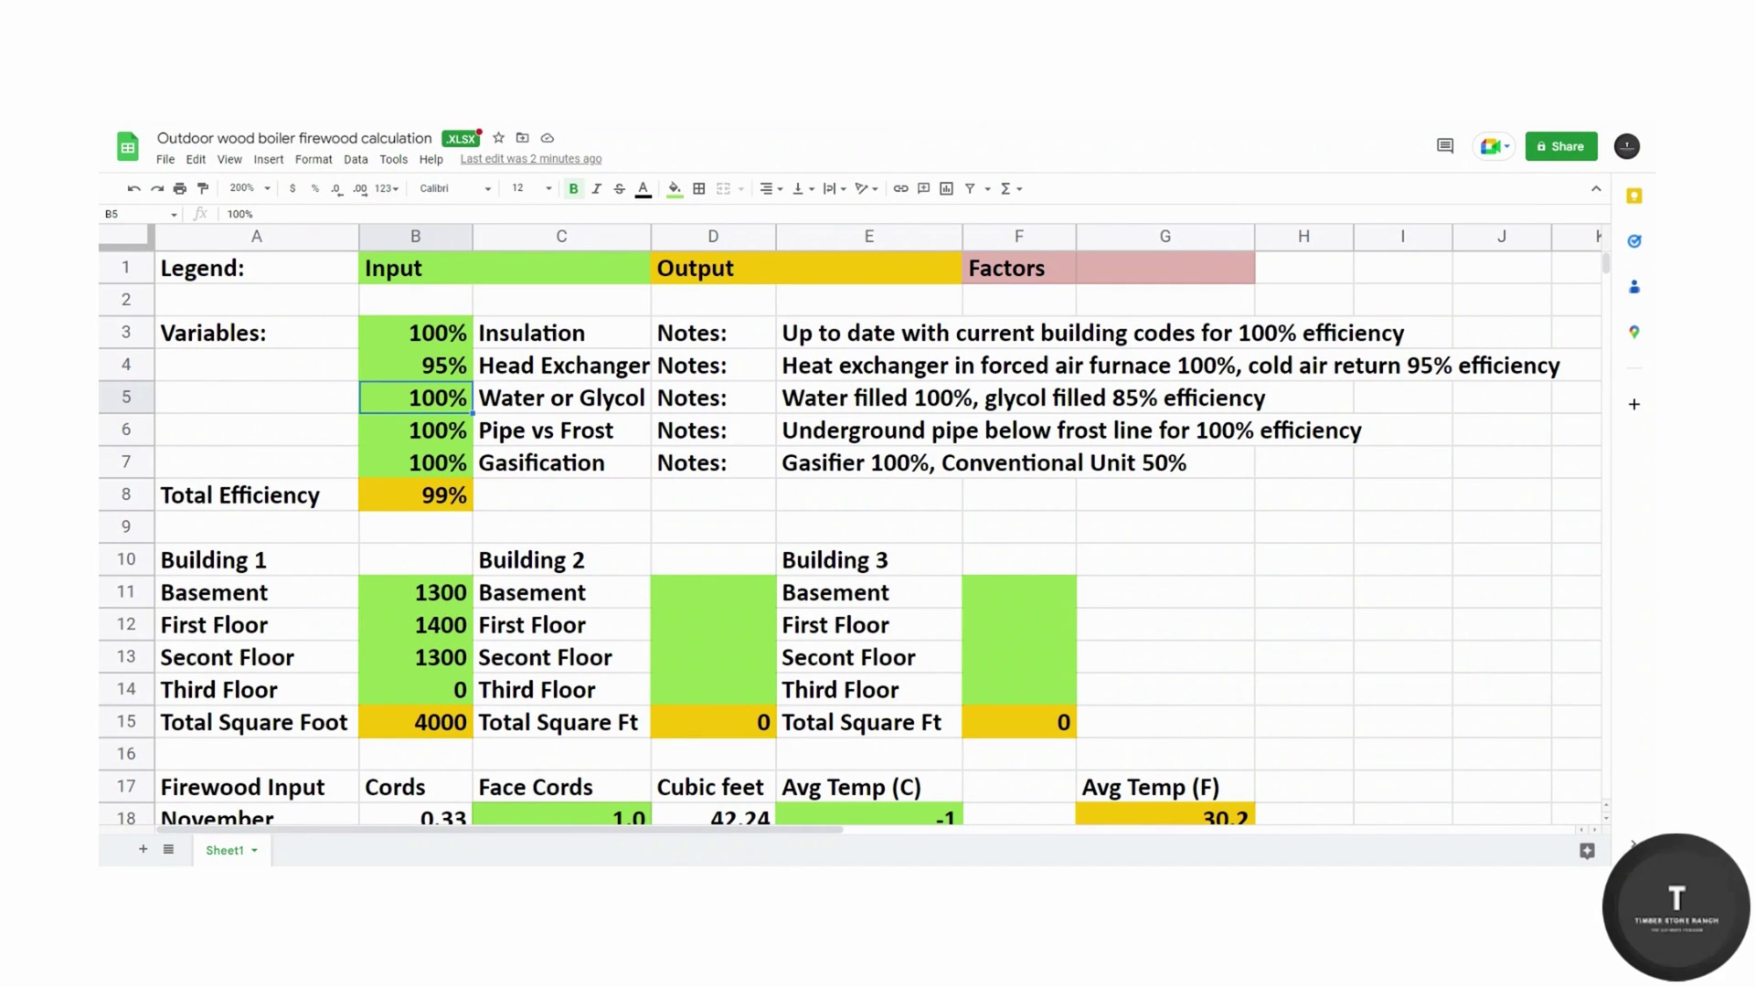
click(418, 434)
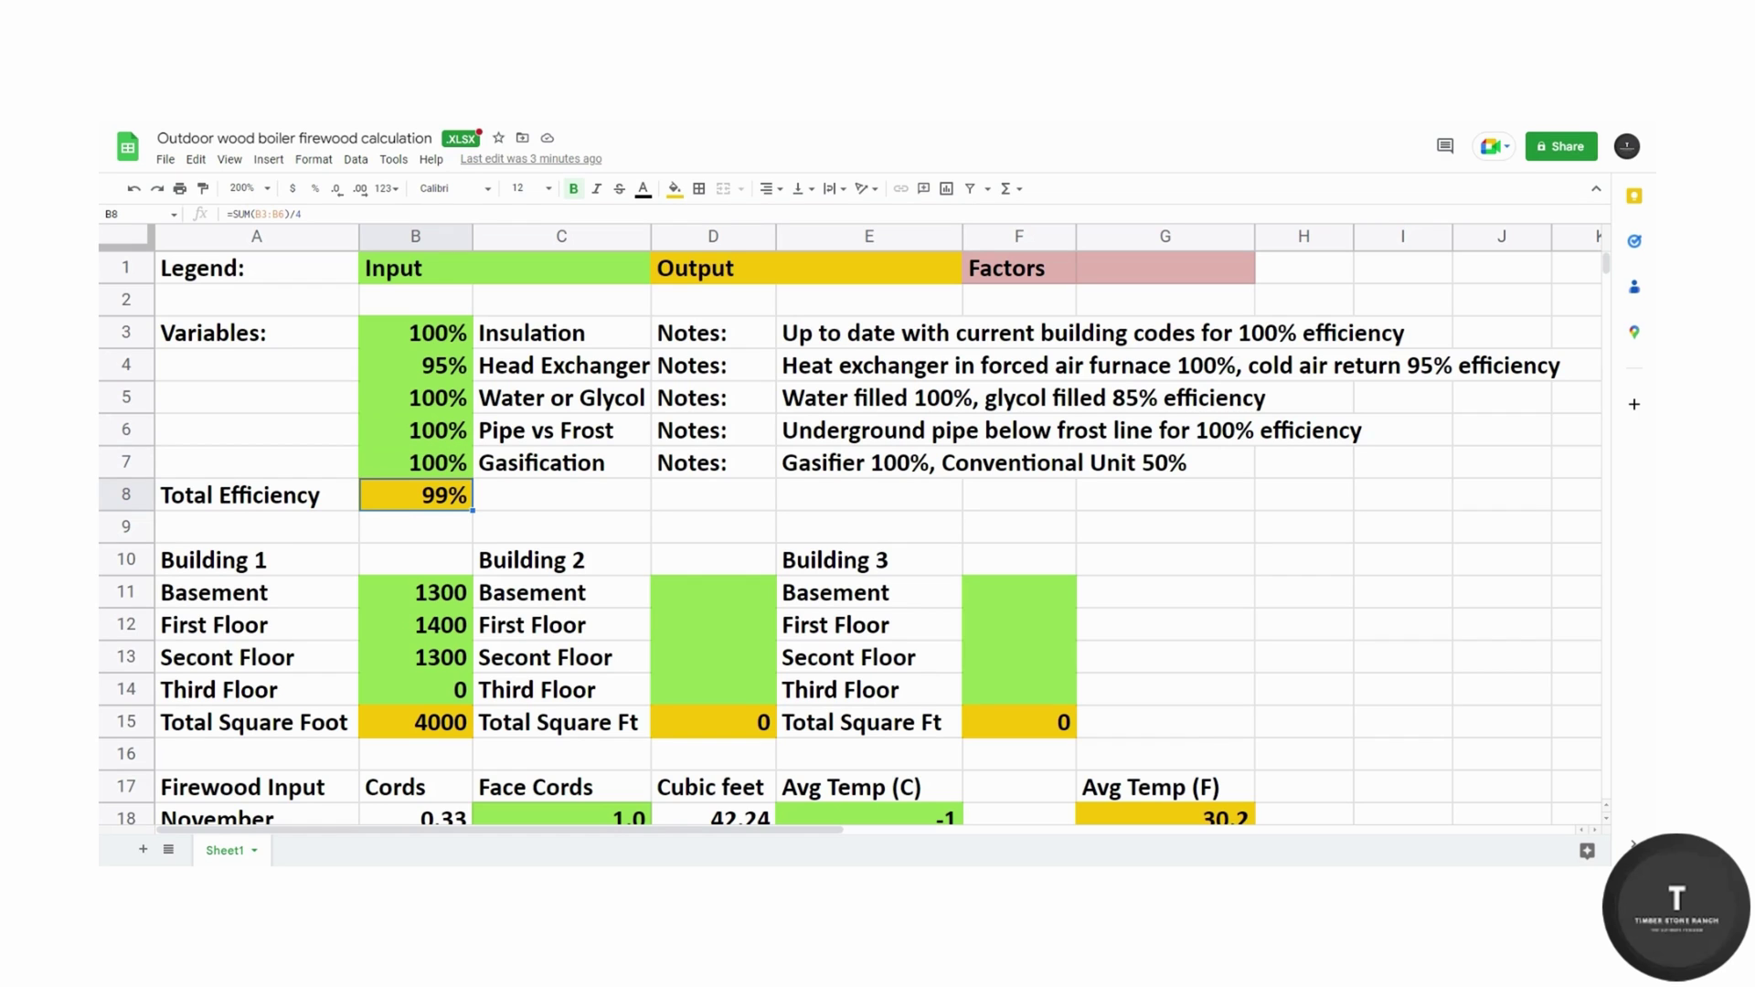
Step: Inspect Building 1's Basement, First and Second Floor labels and the Total Square Foot formula
scroll(850, 539, down, 3)
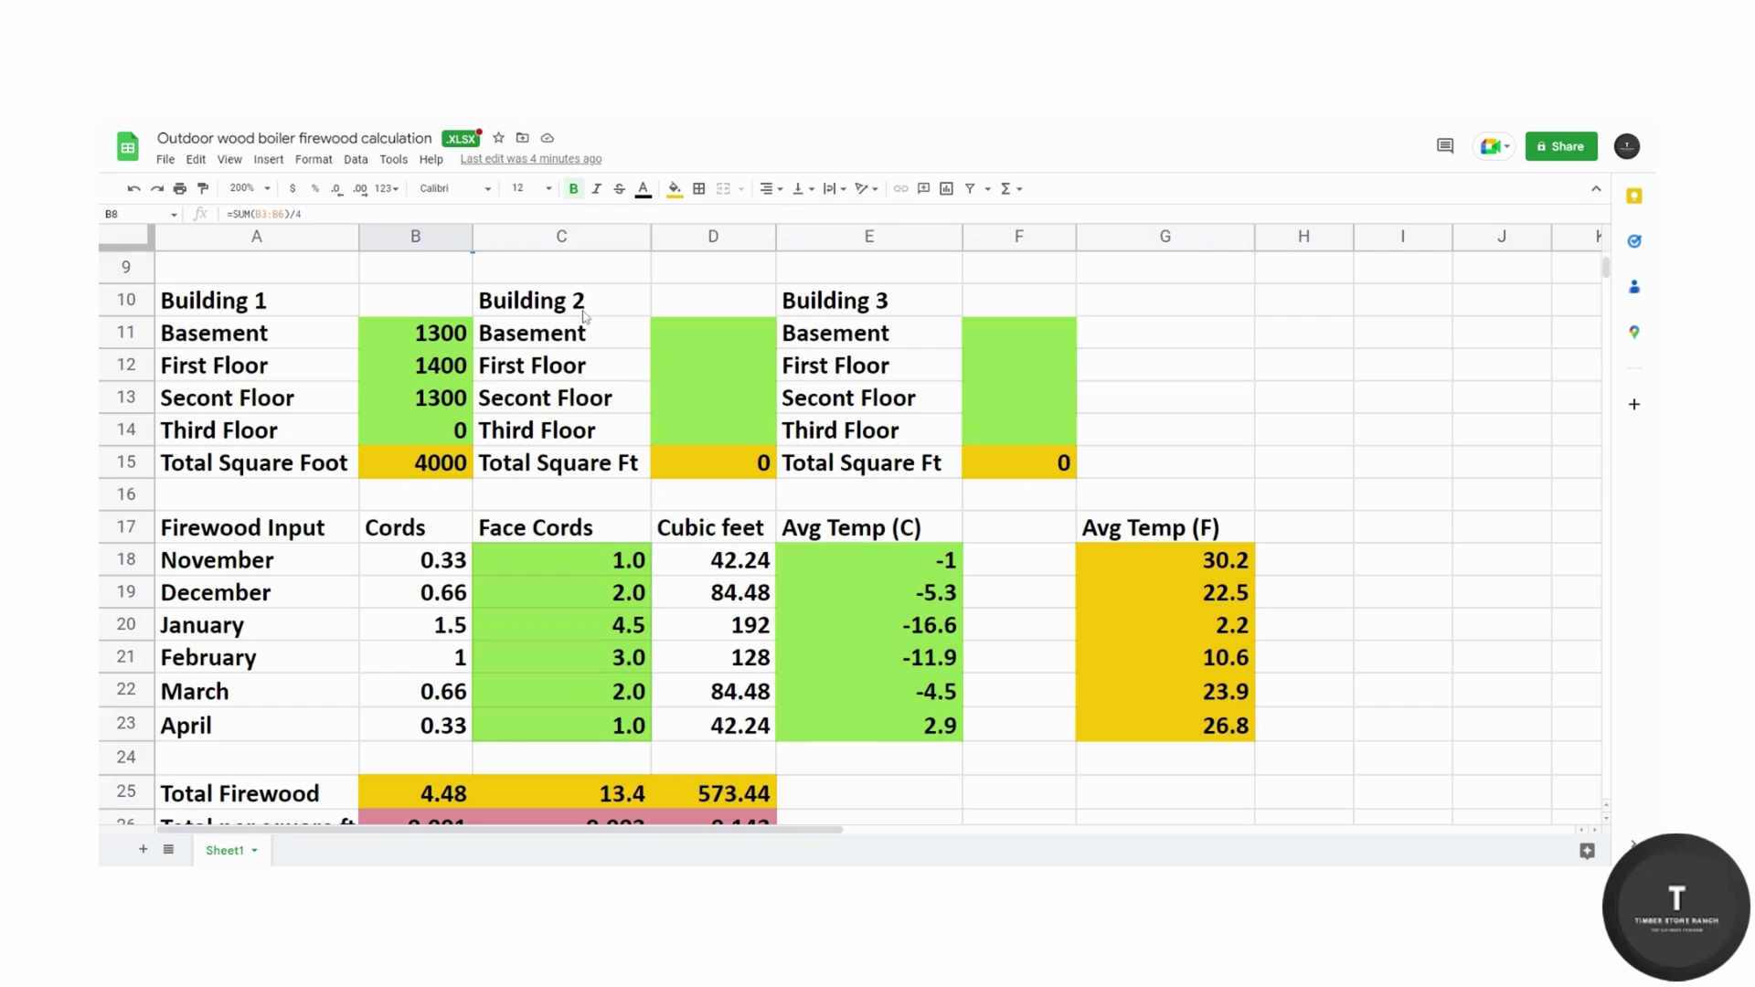
click(330, 300)
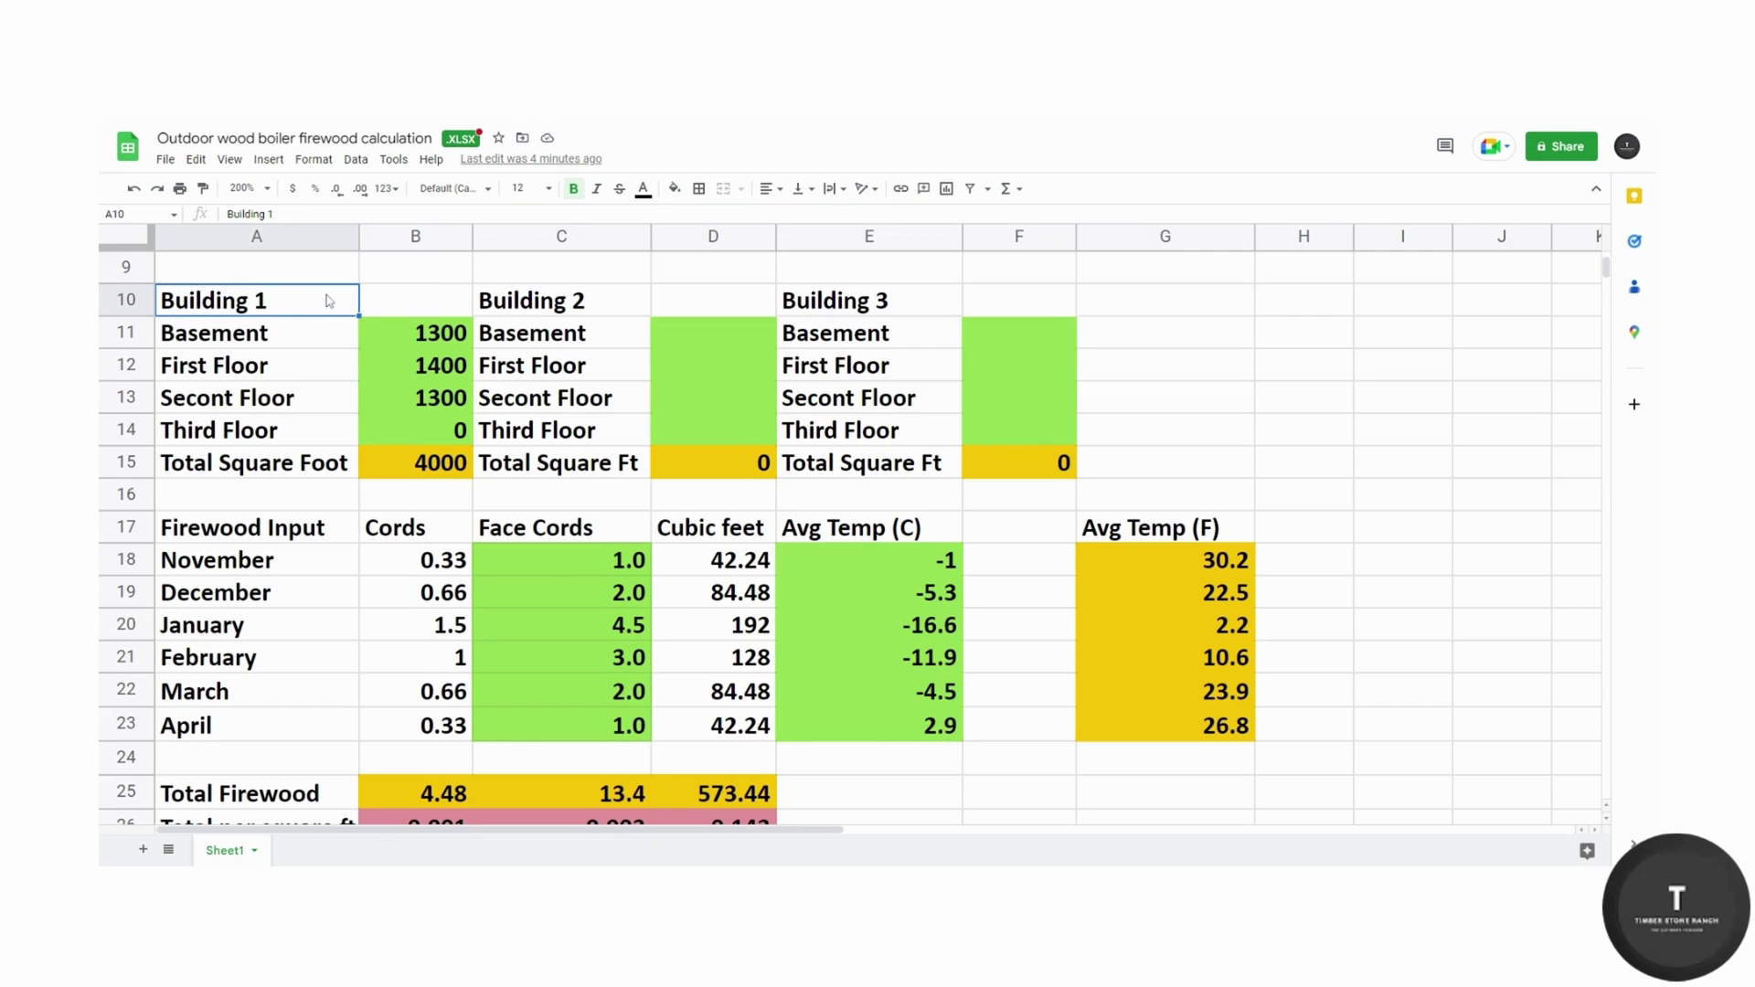
click(319, 337)
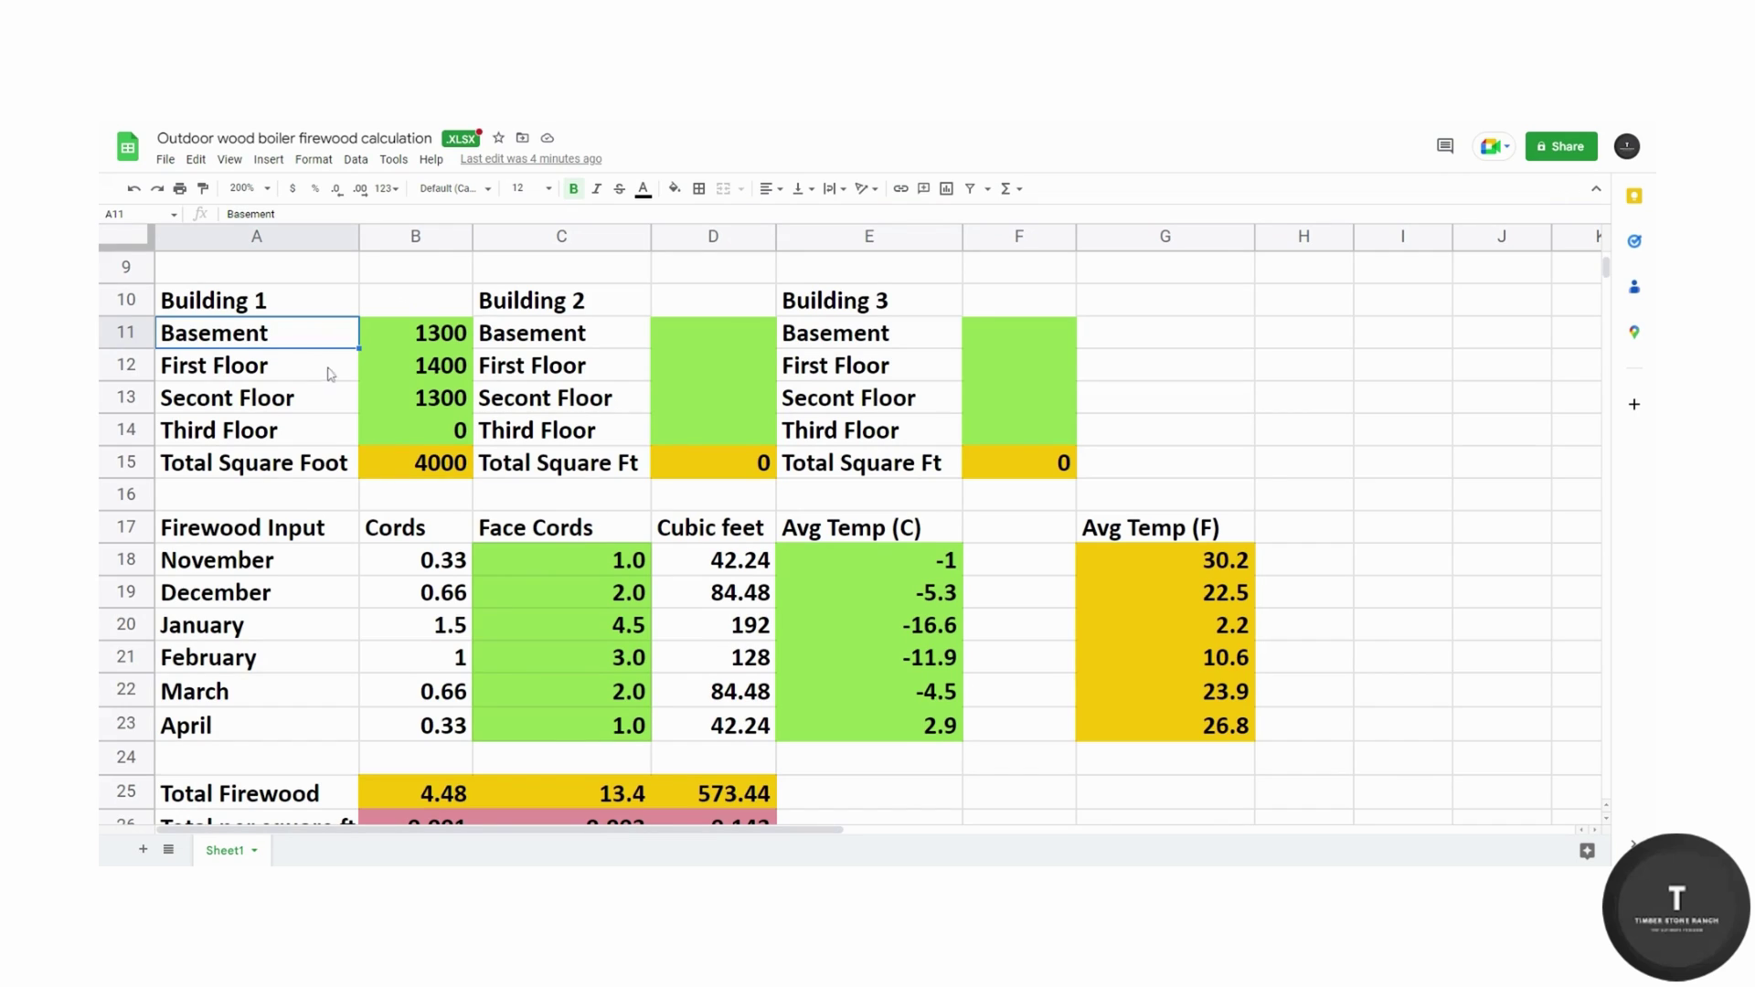
click(328, 374)
click(321, 404)
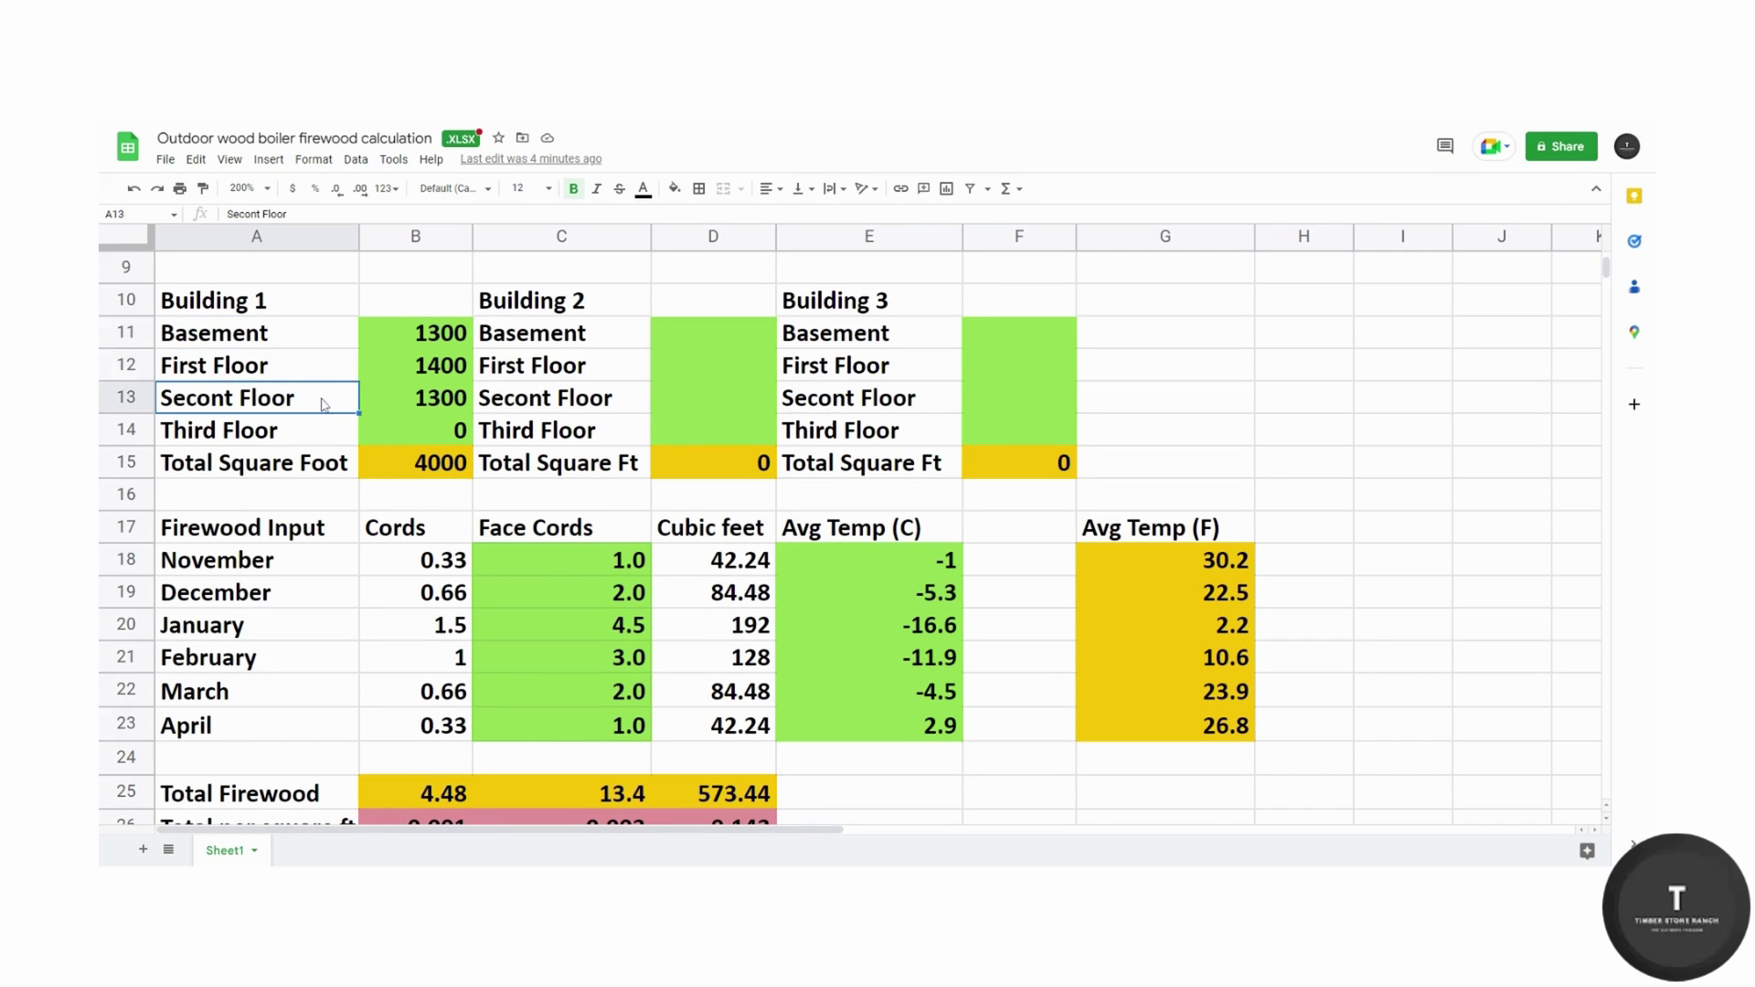
click(404, 470)
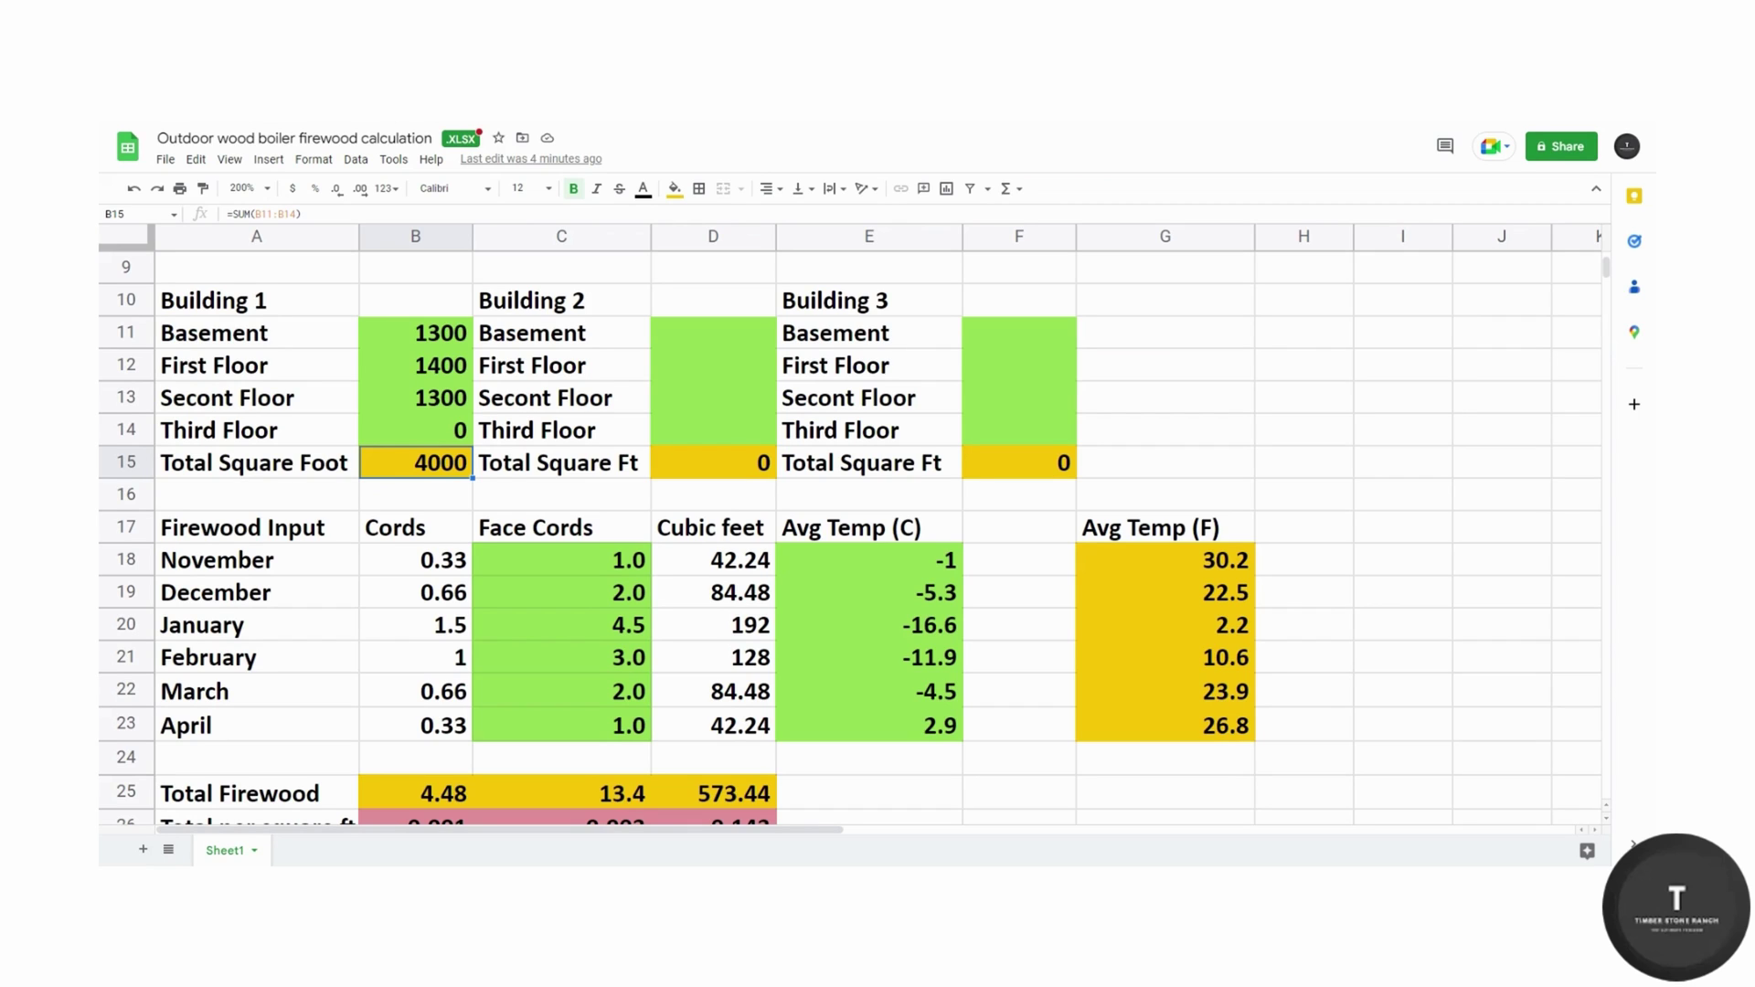
Step: Look over the Firewood Input heading and its Cords, Face Cords and Cubic feet columns
scroll(256, 457, down, 3)
click(256, 274)
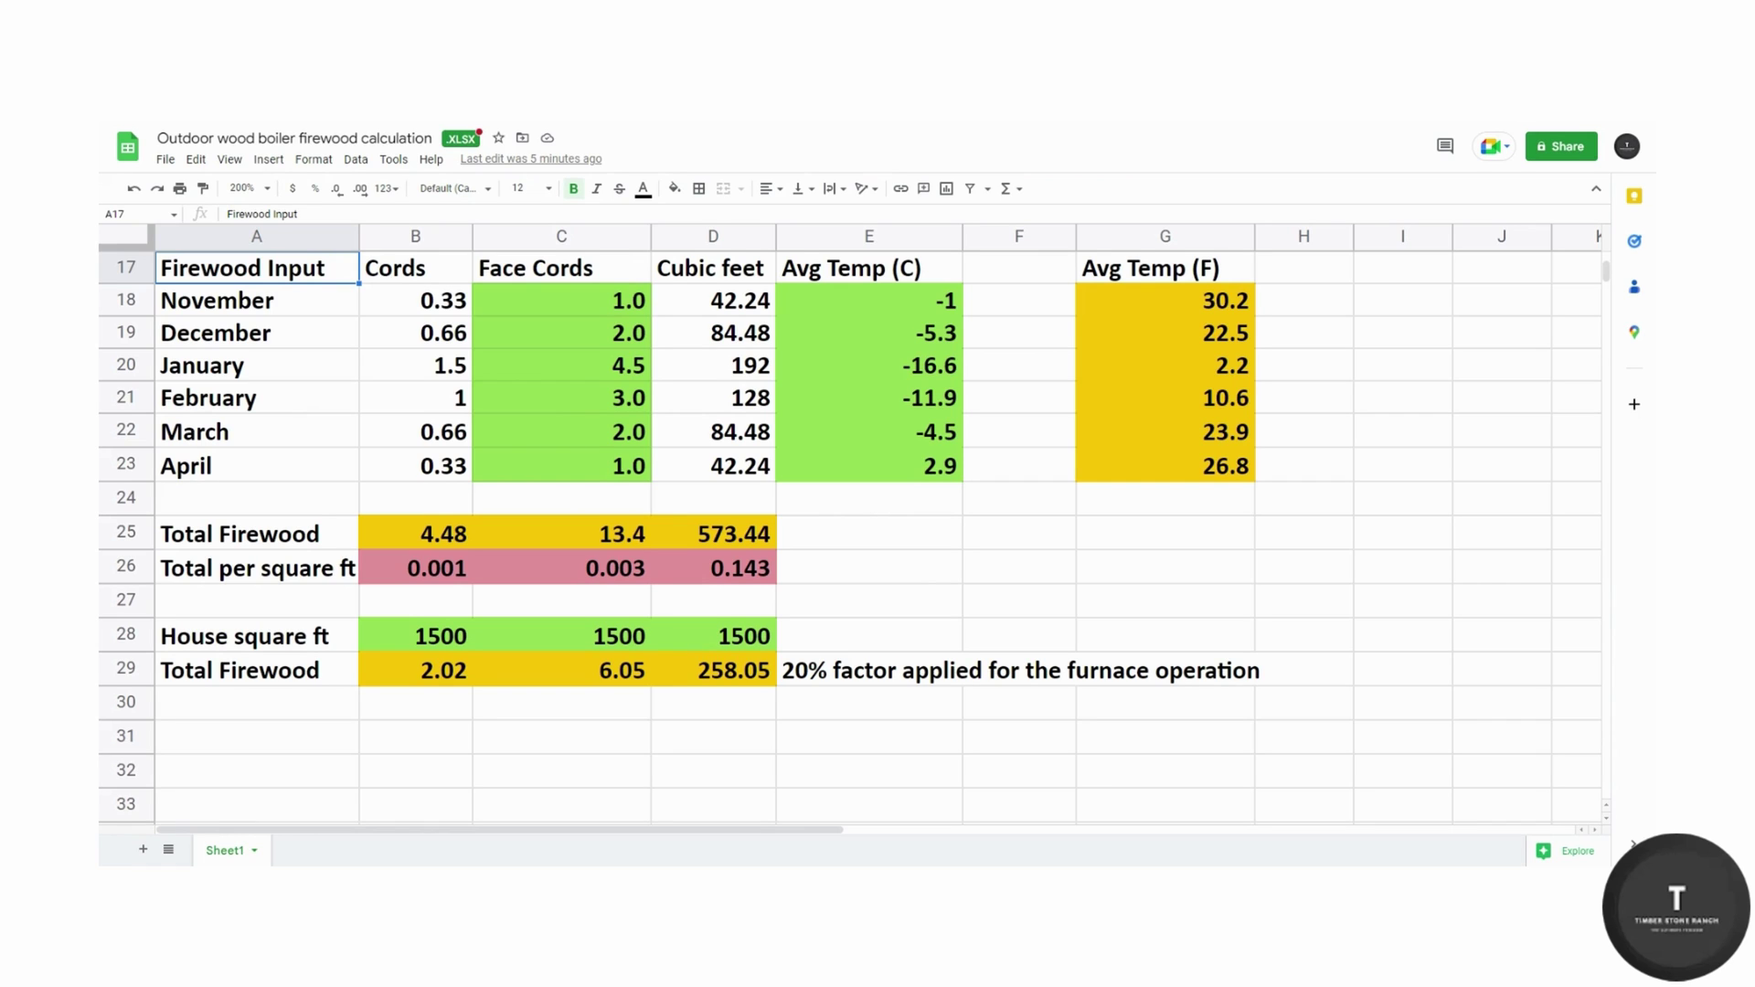
click(512, 274)
click(453, 274)
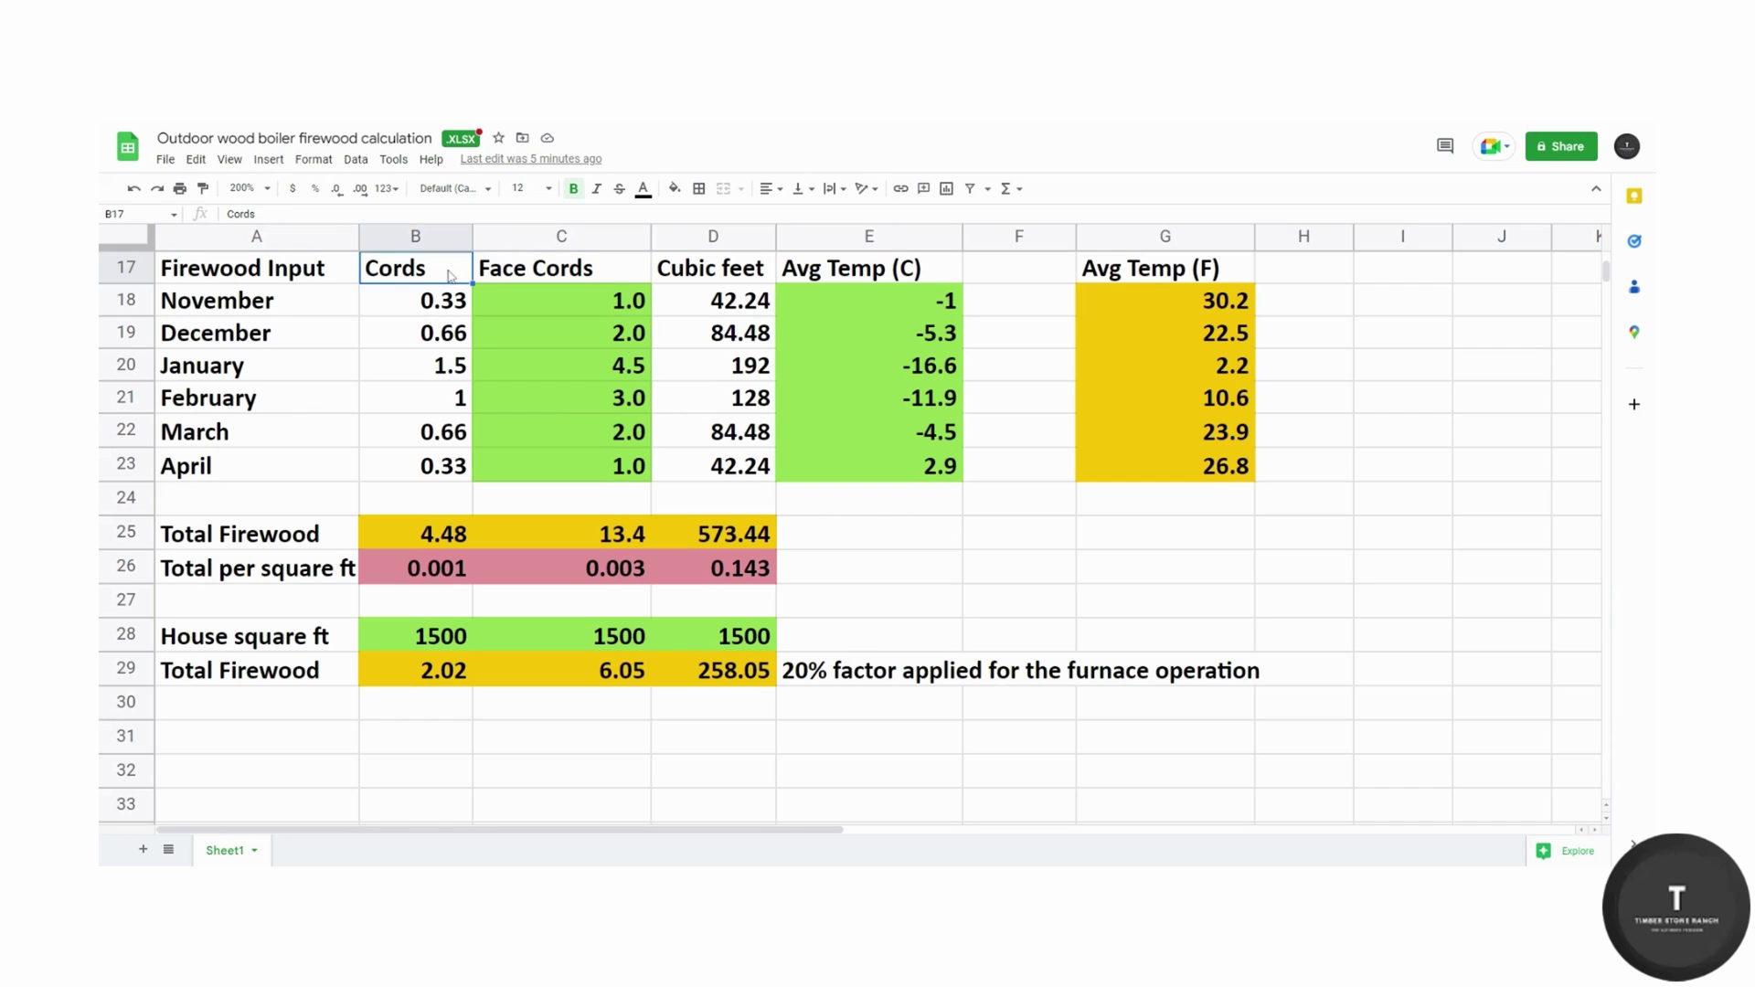
click(666, 275)
Step: Check the November through April face cords formulas and values
click(575, 310)
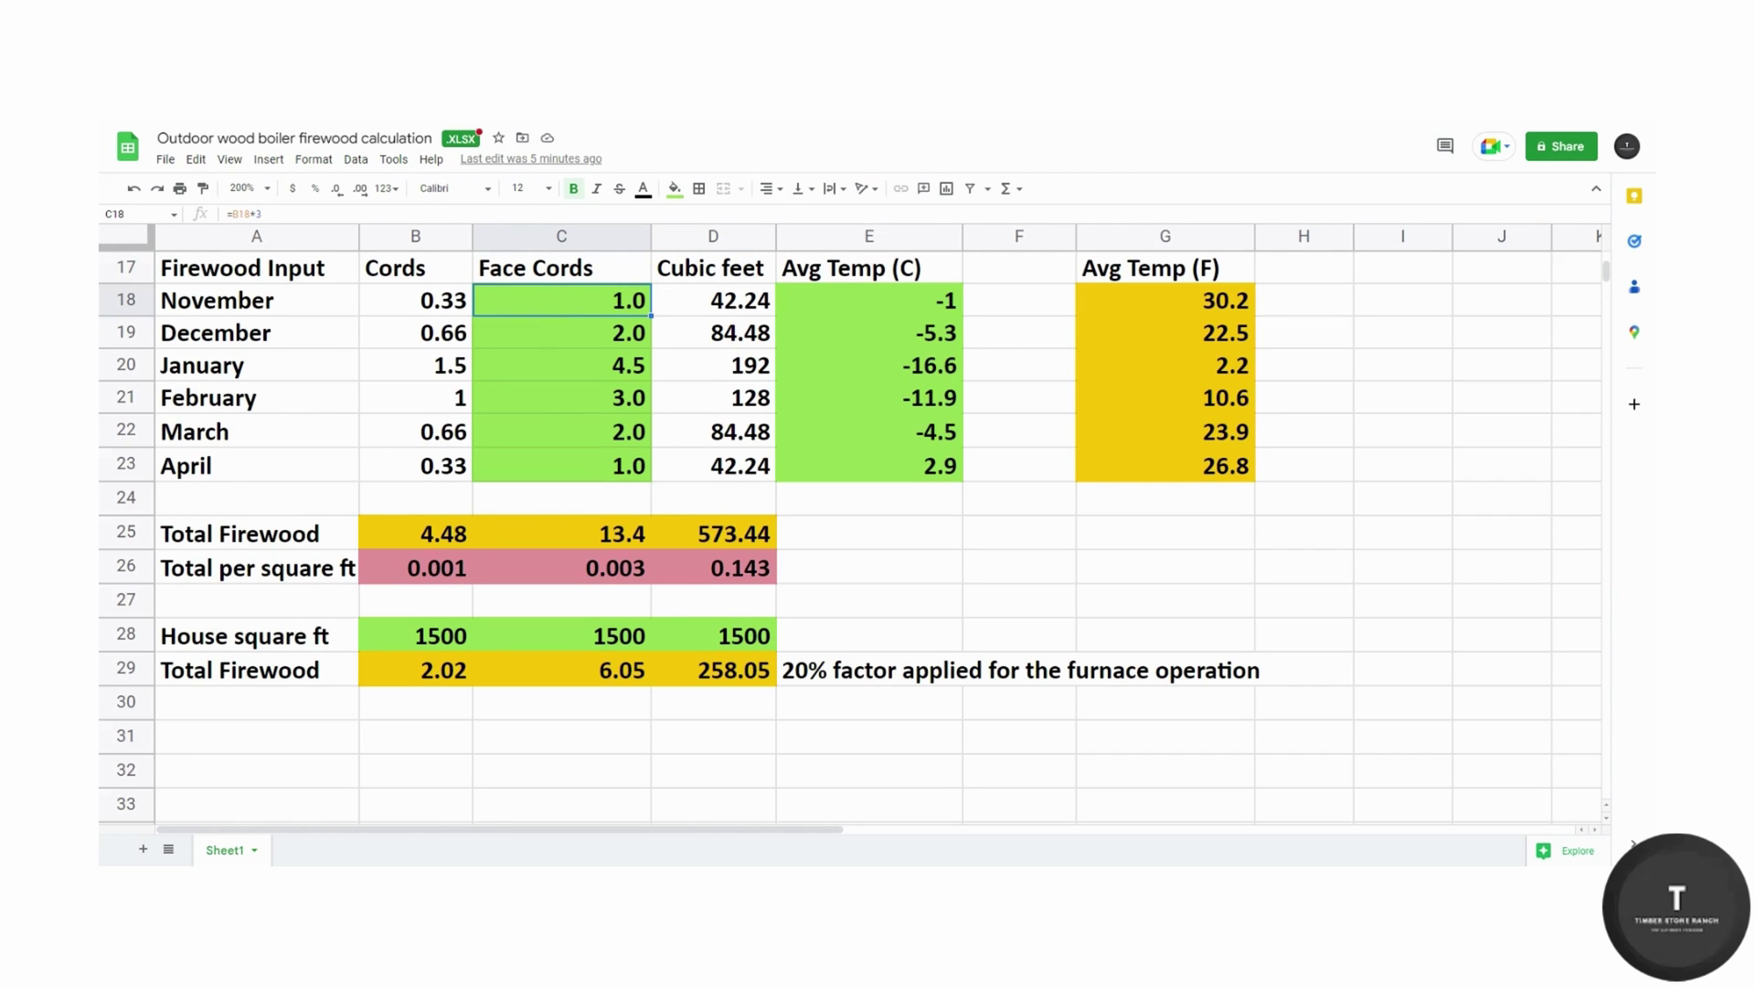
click(530, 337)
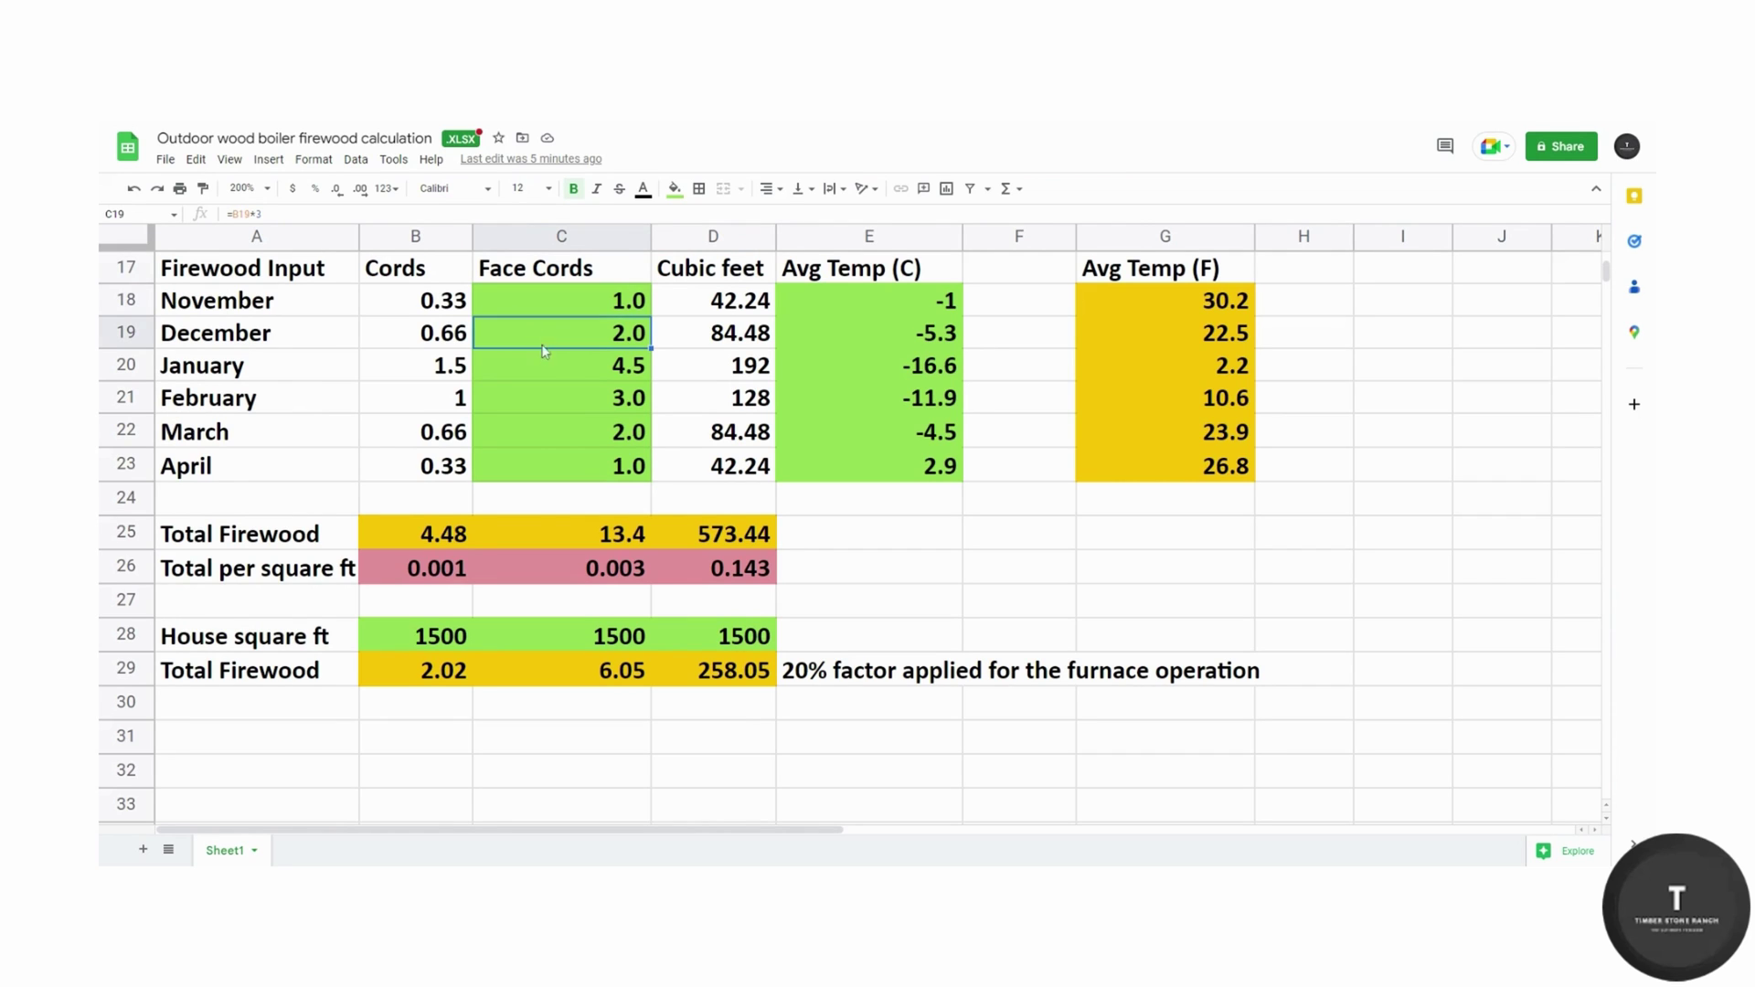
click(551, 364)
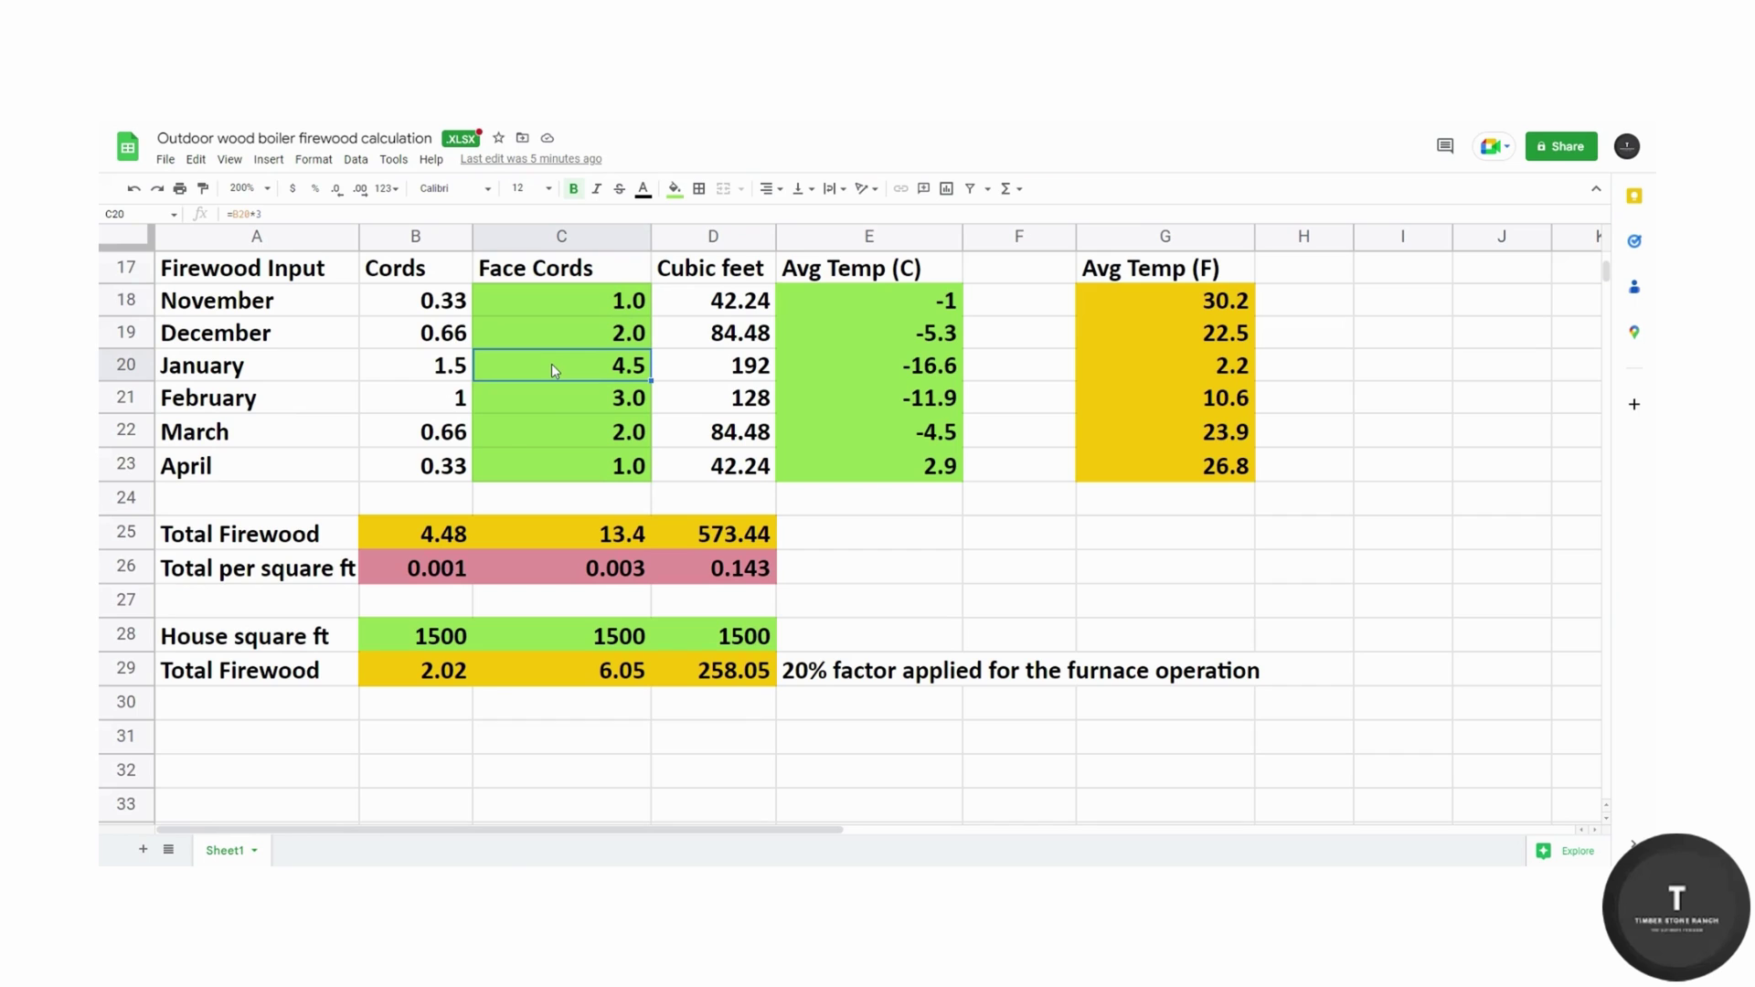
click(589, 405)
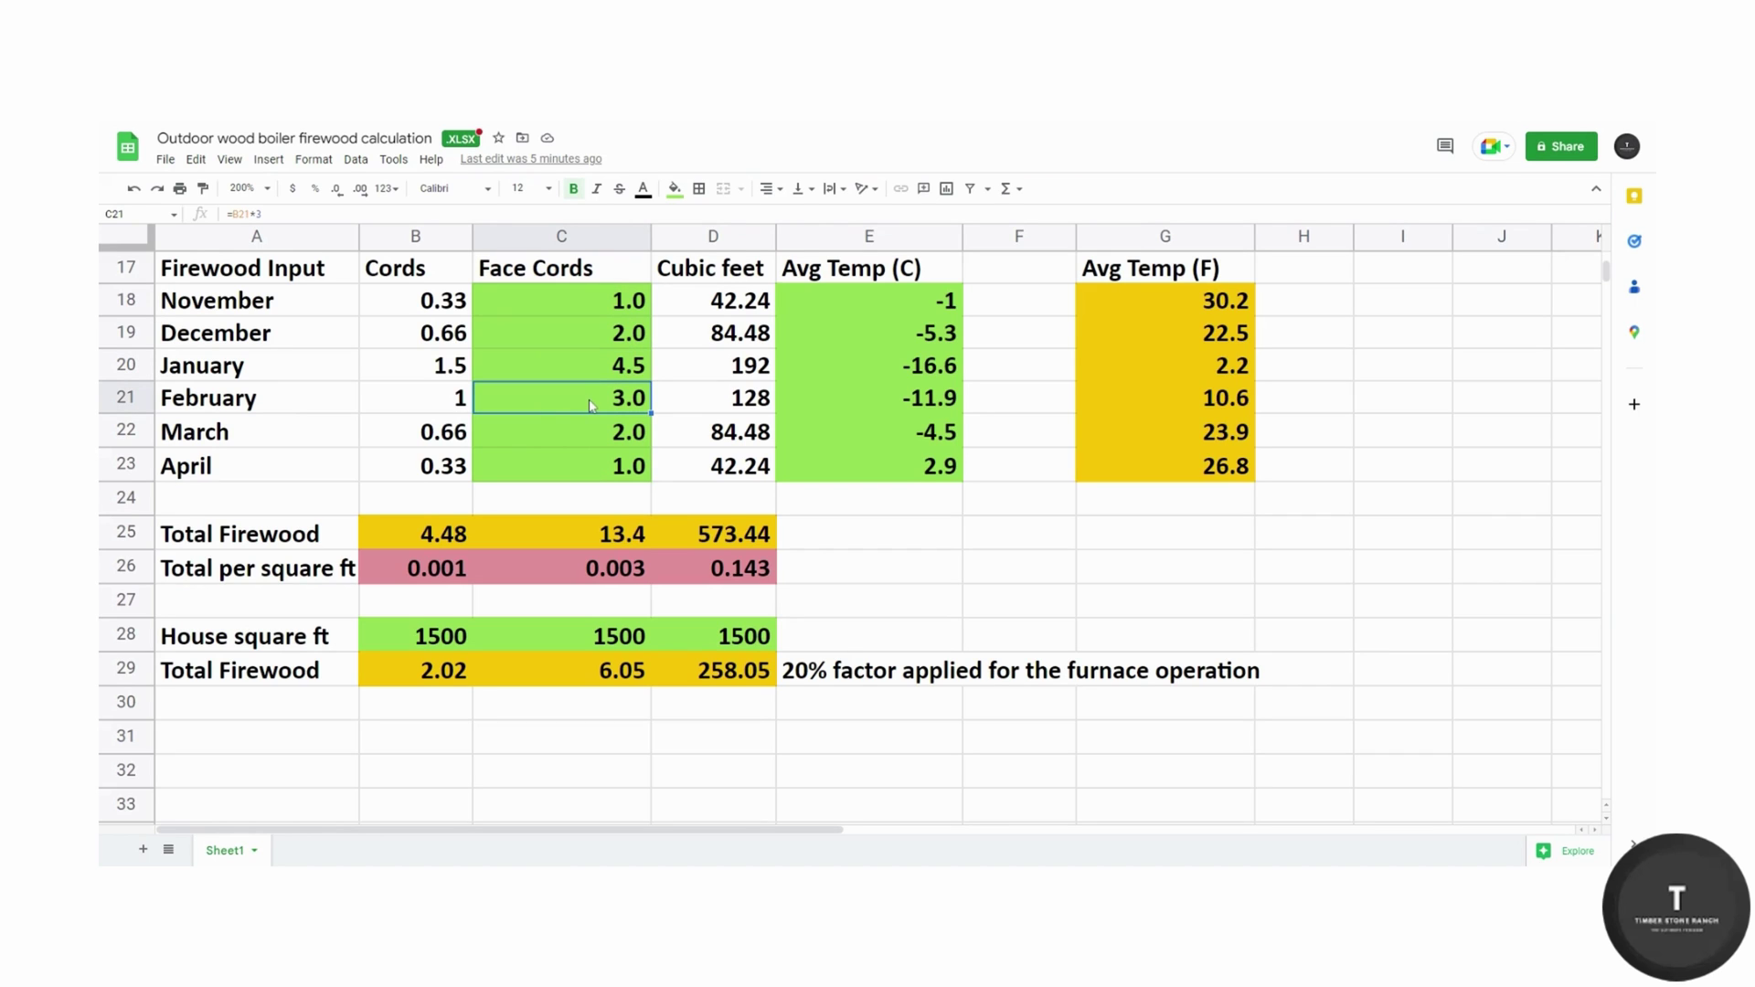
click(586, 443)
click(586, 466)
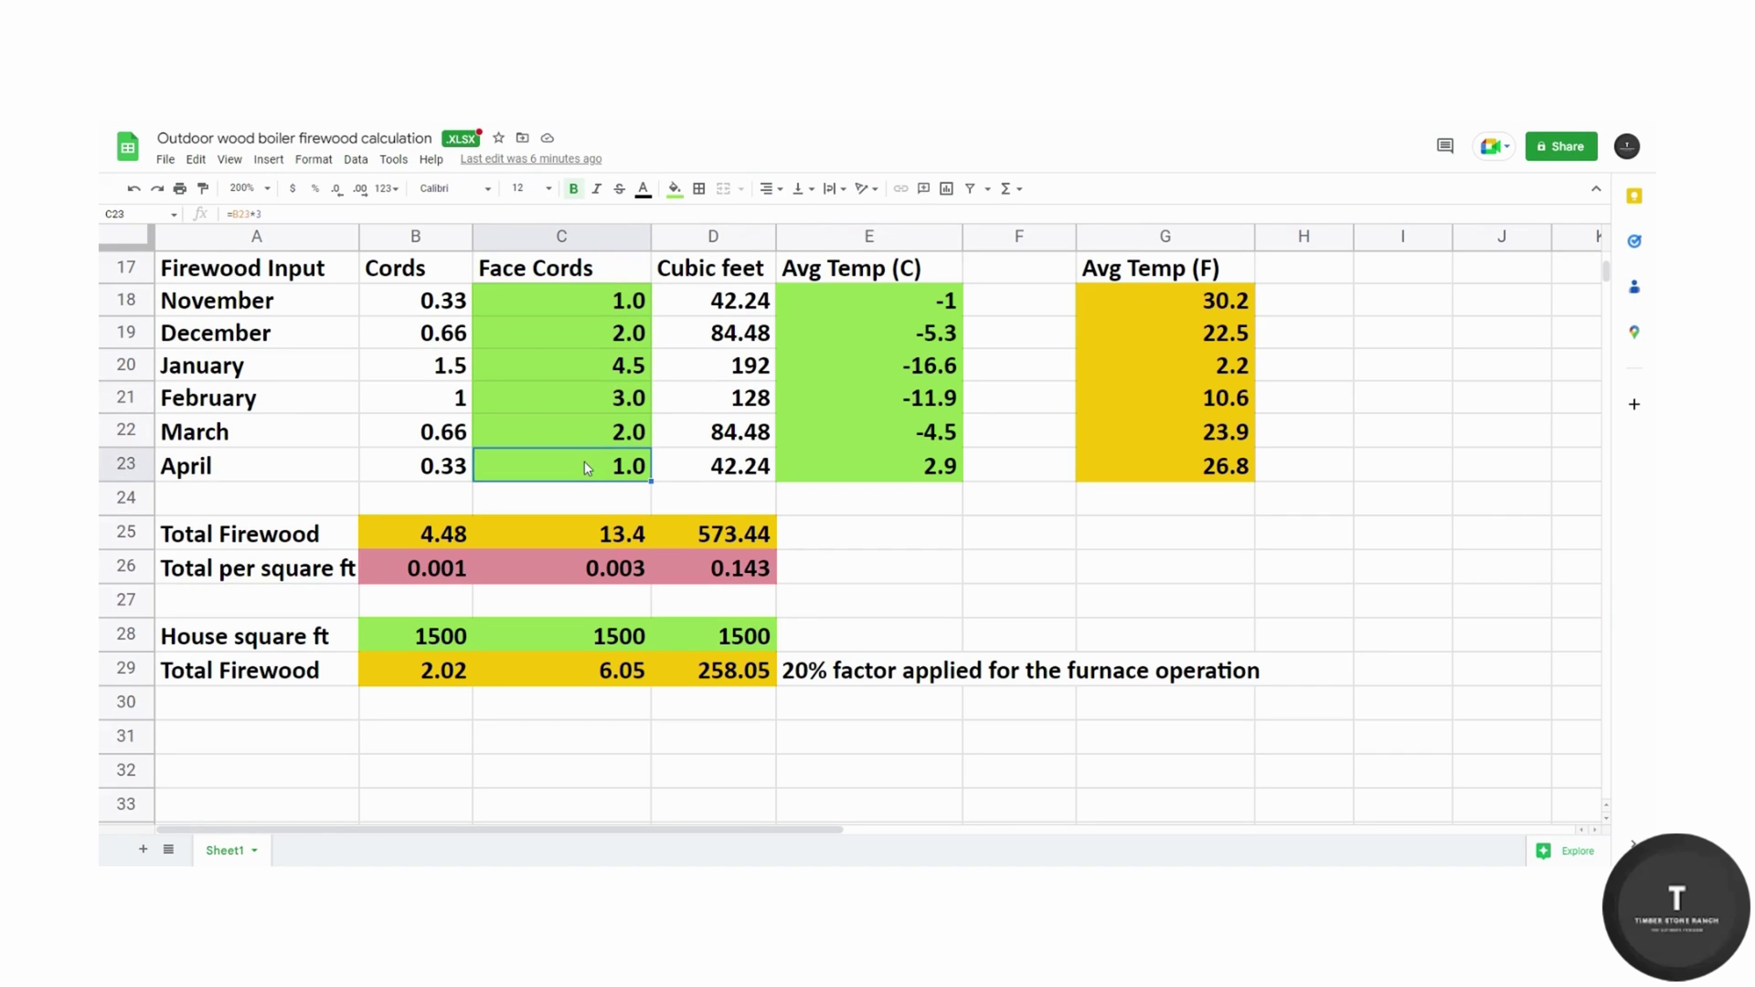
Step: Check the monthly average temperatures in Celsius for November through April
click(885, 298)
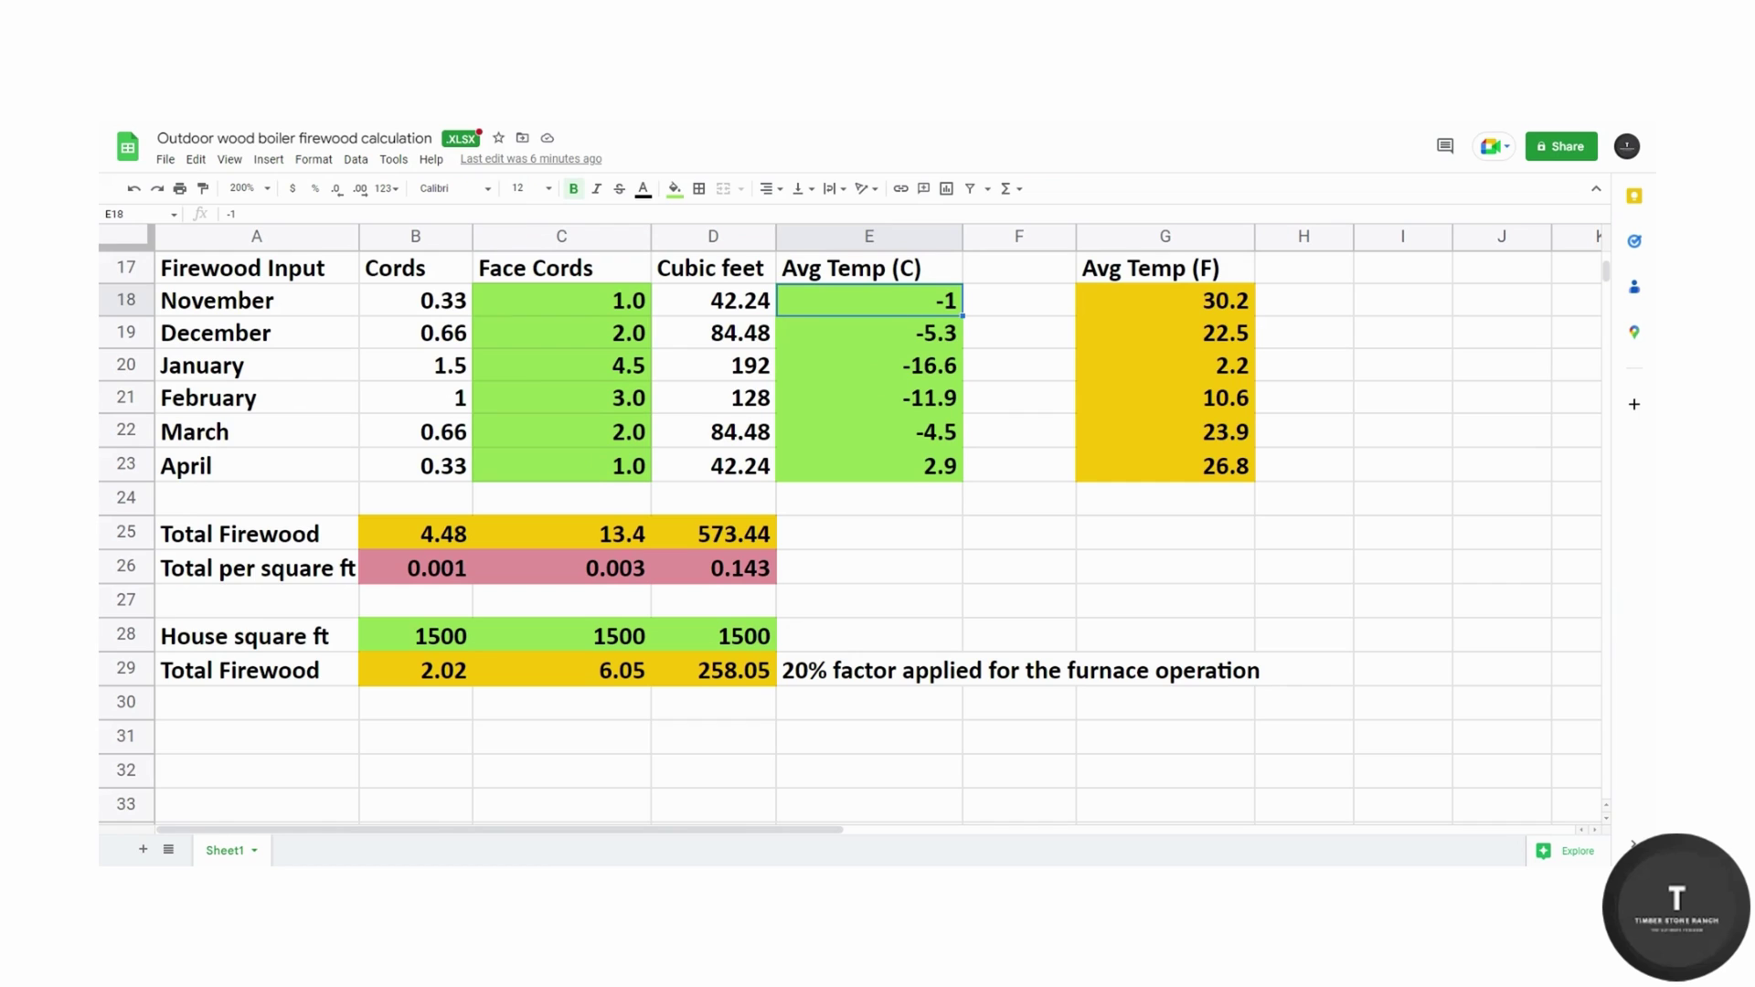
click(875, 368)
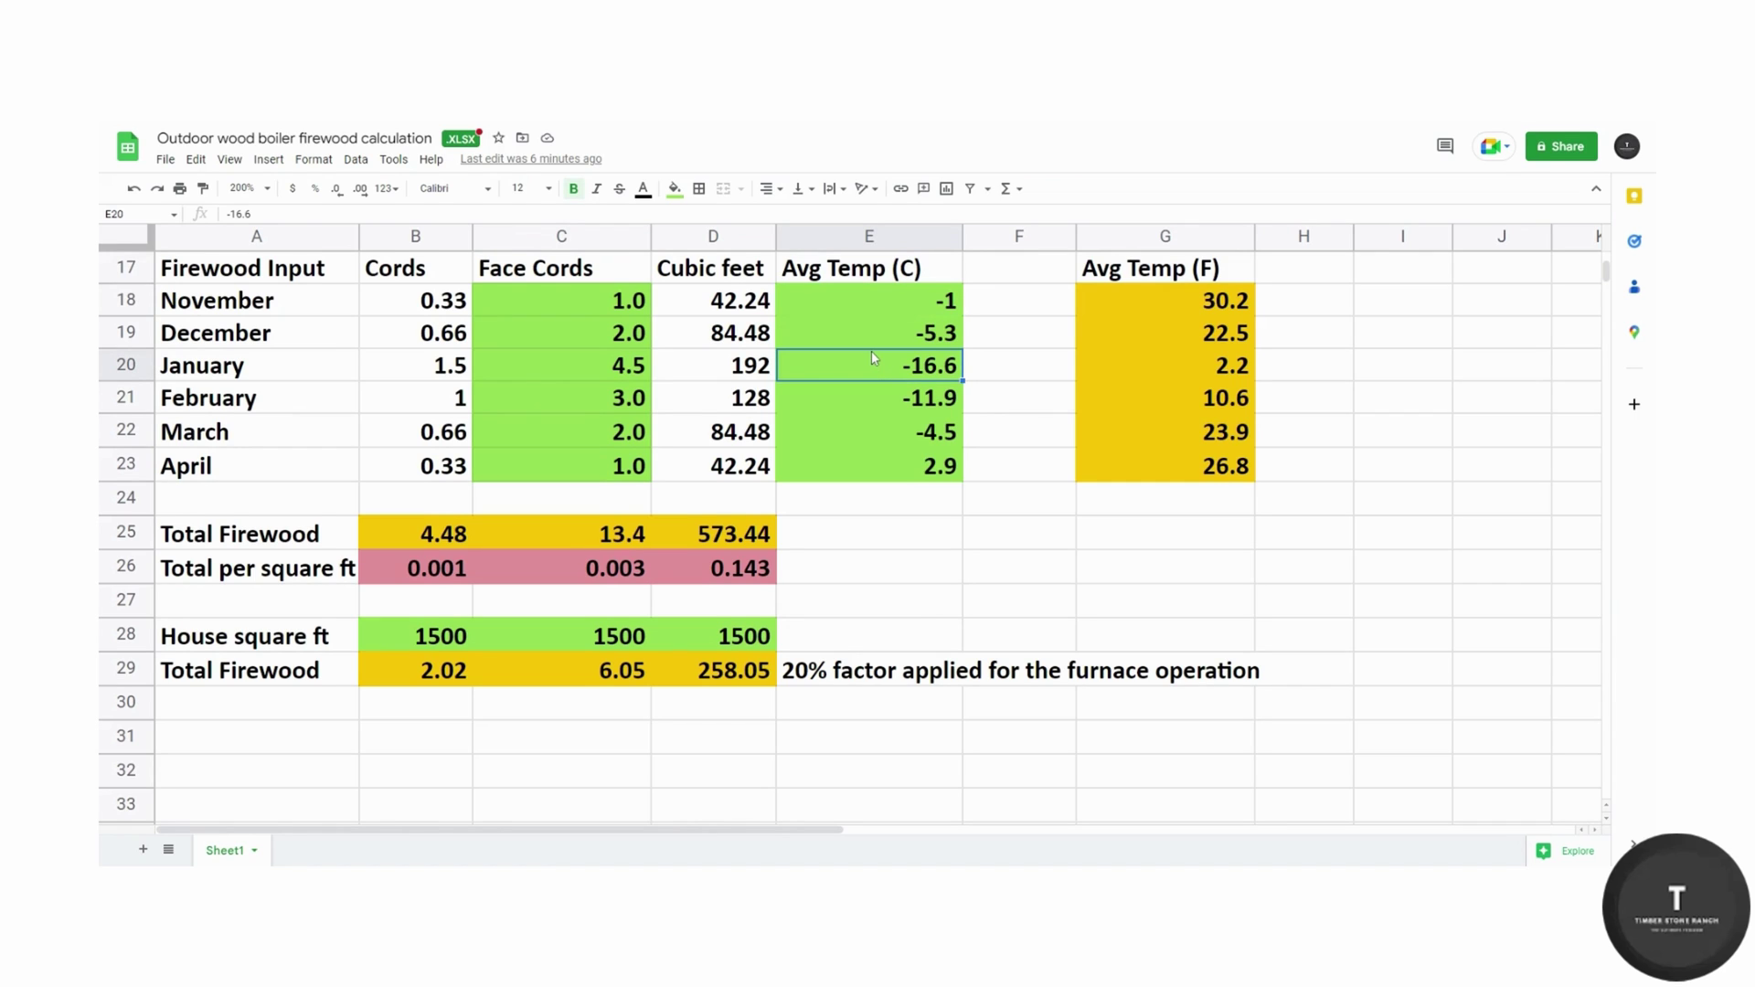
click(869, 401)
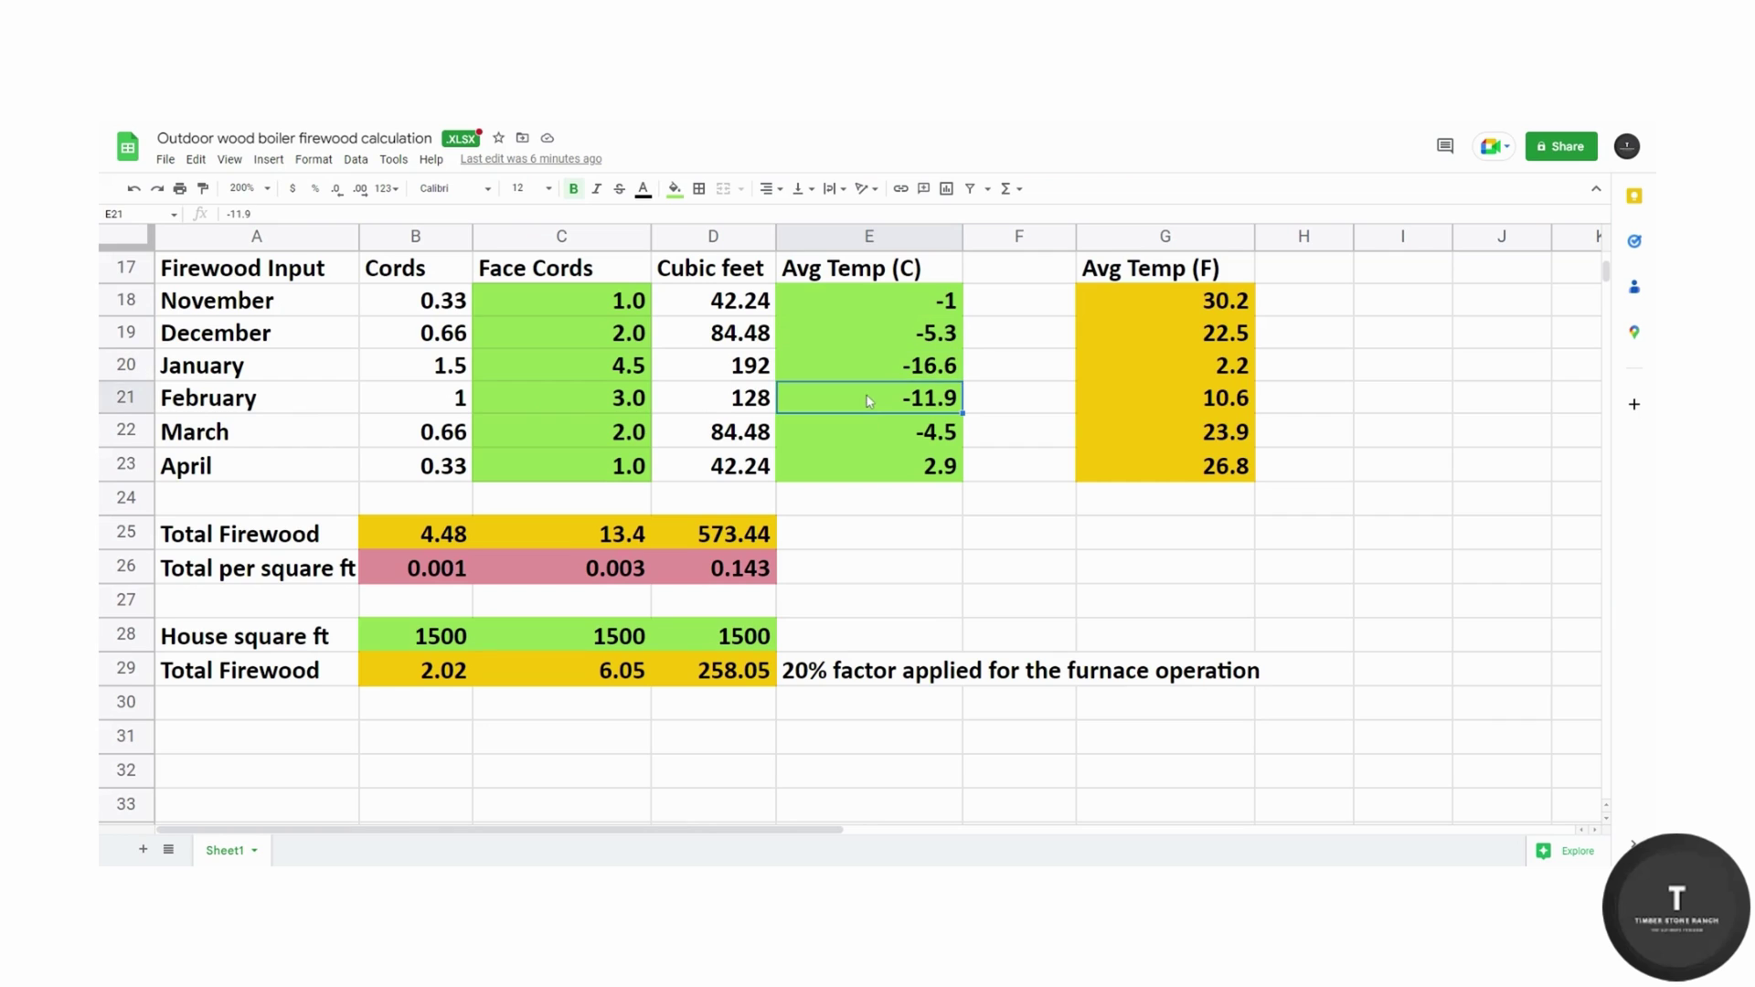
click(880, 437)
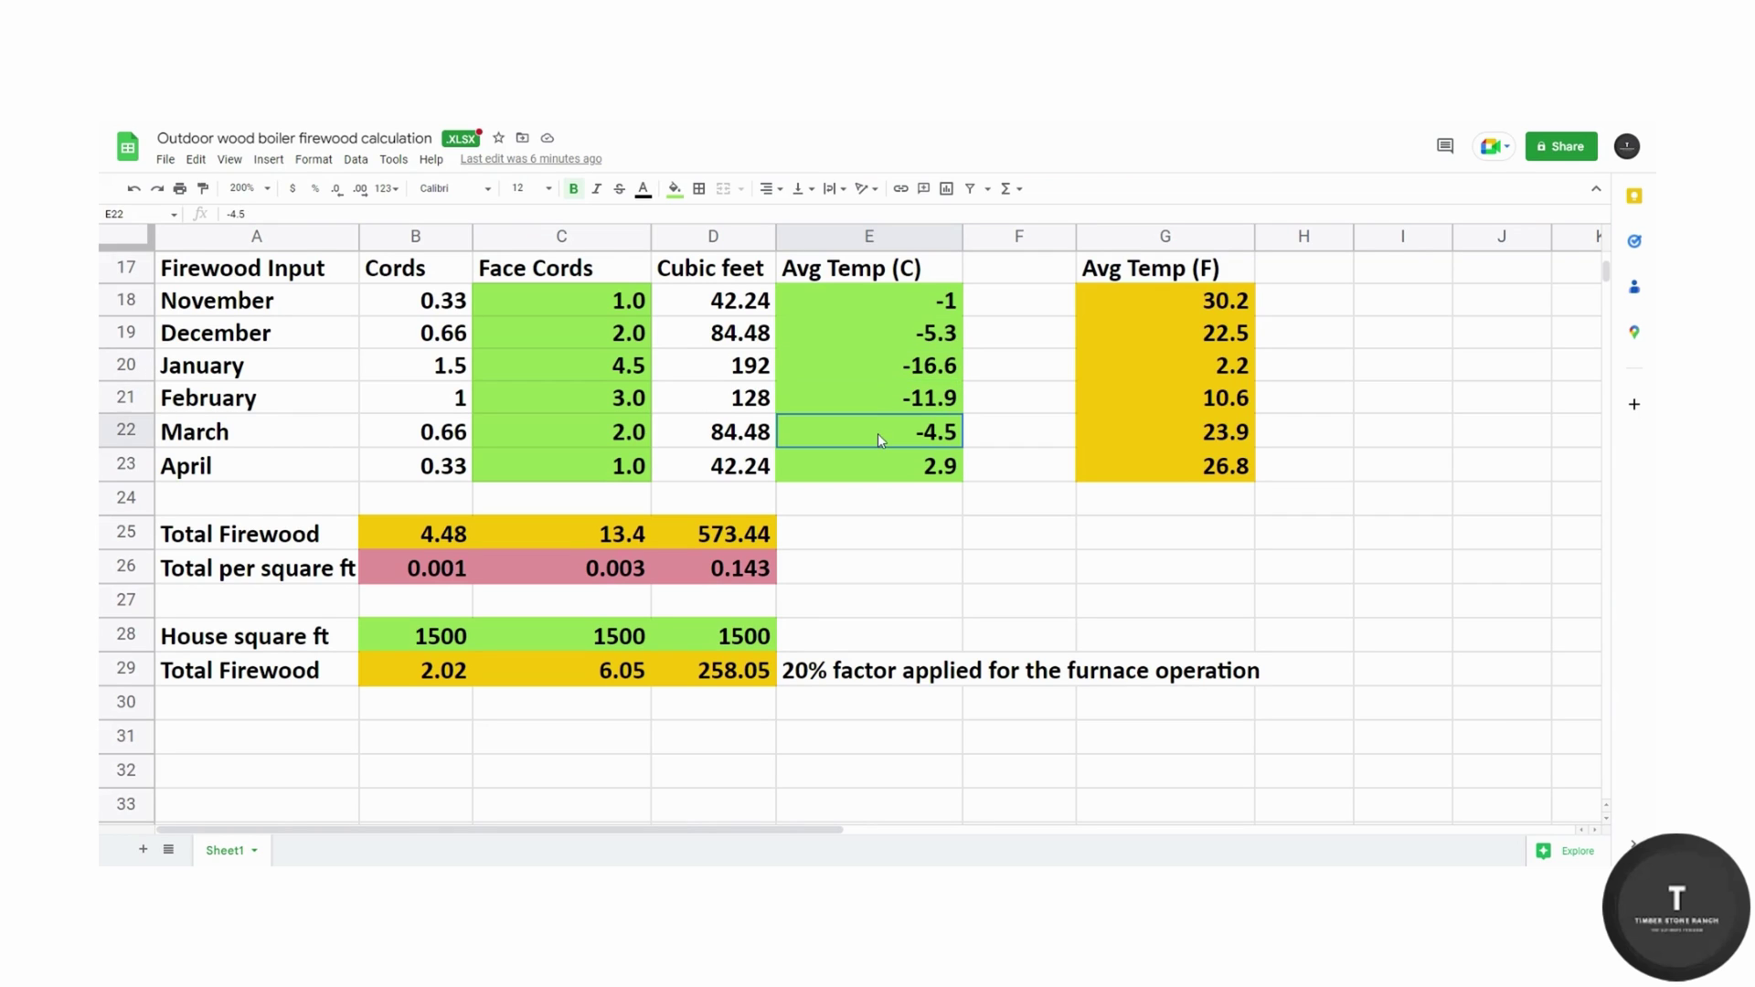
click(886, 464)
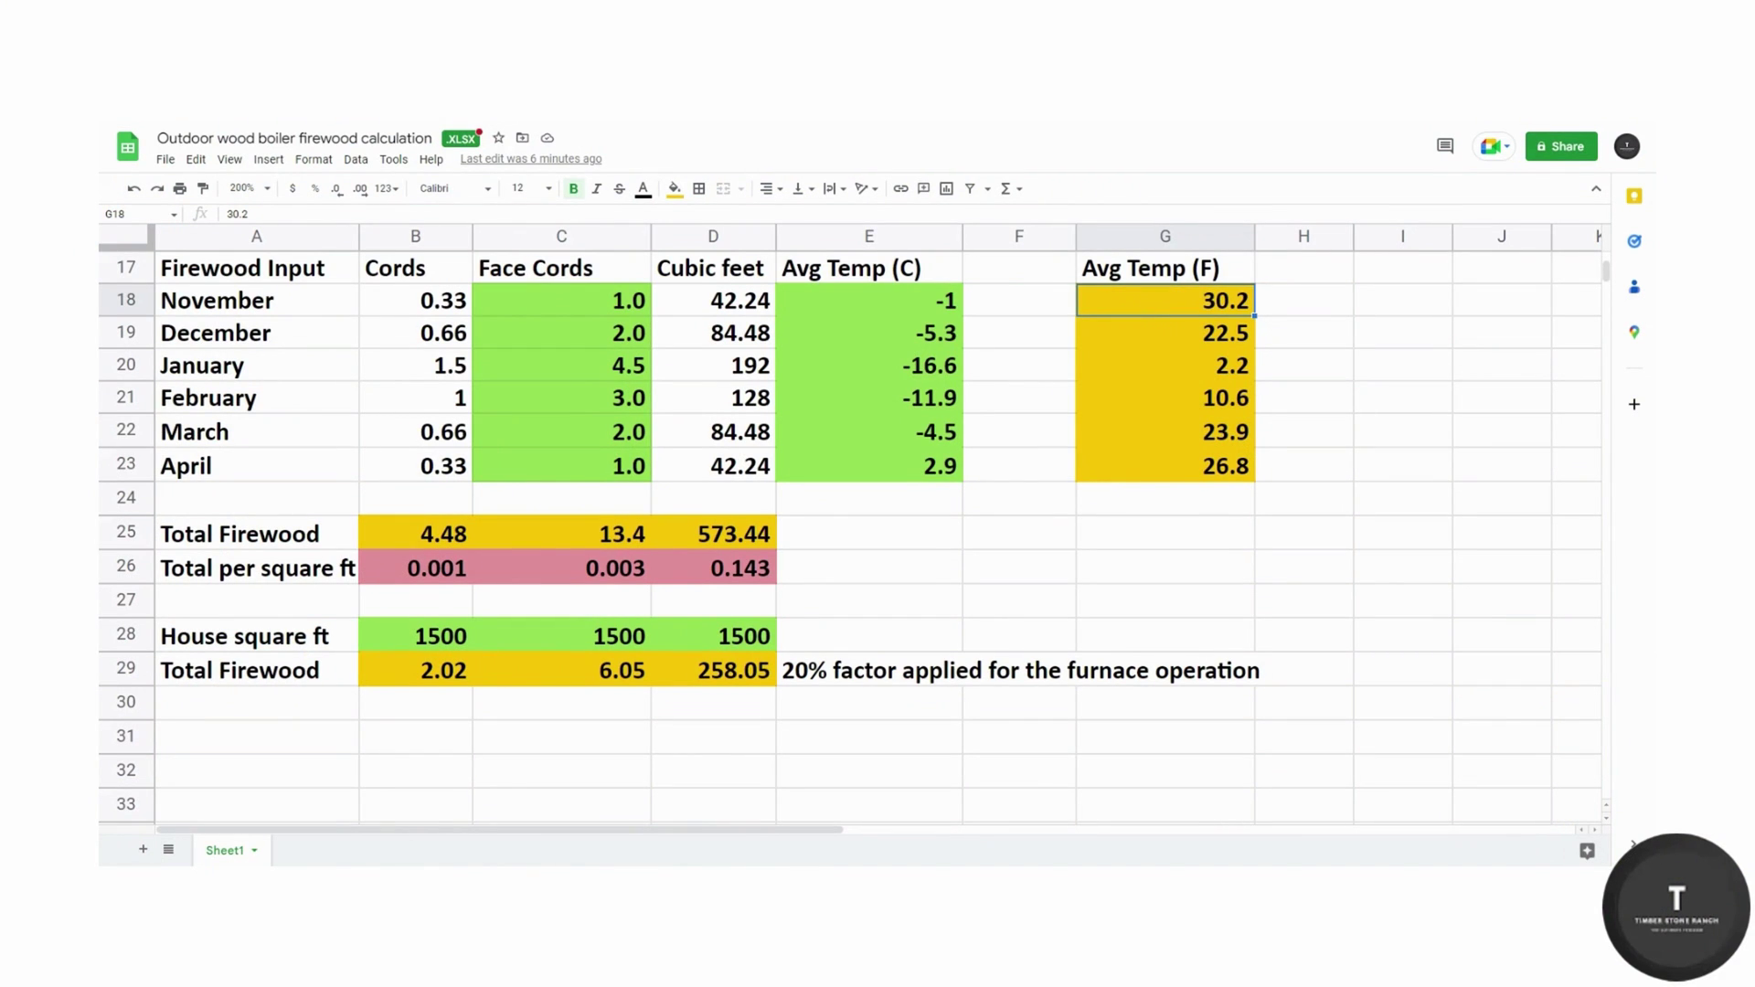
Step: Check the December through April average temperatures in Fahrenheit
click(1147, 341)
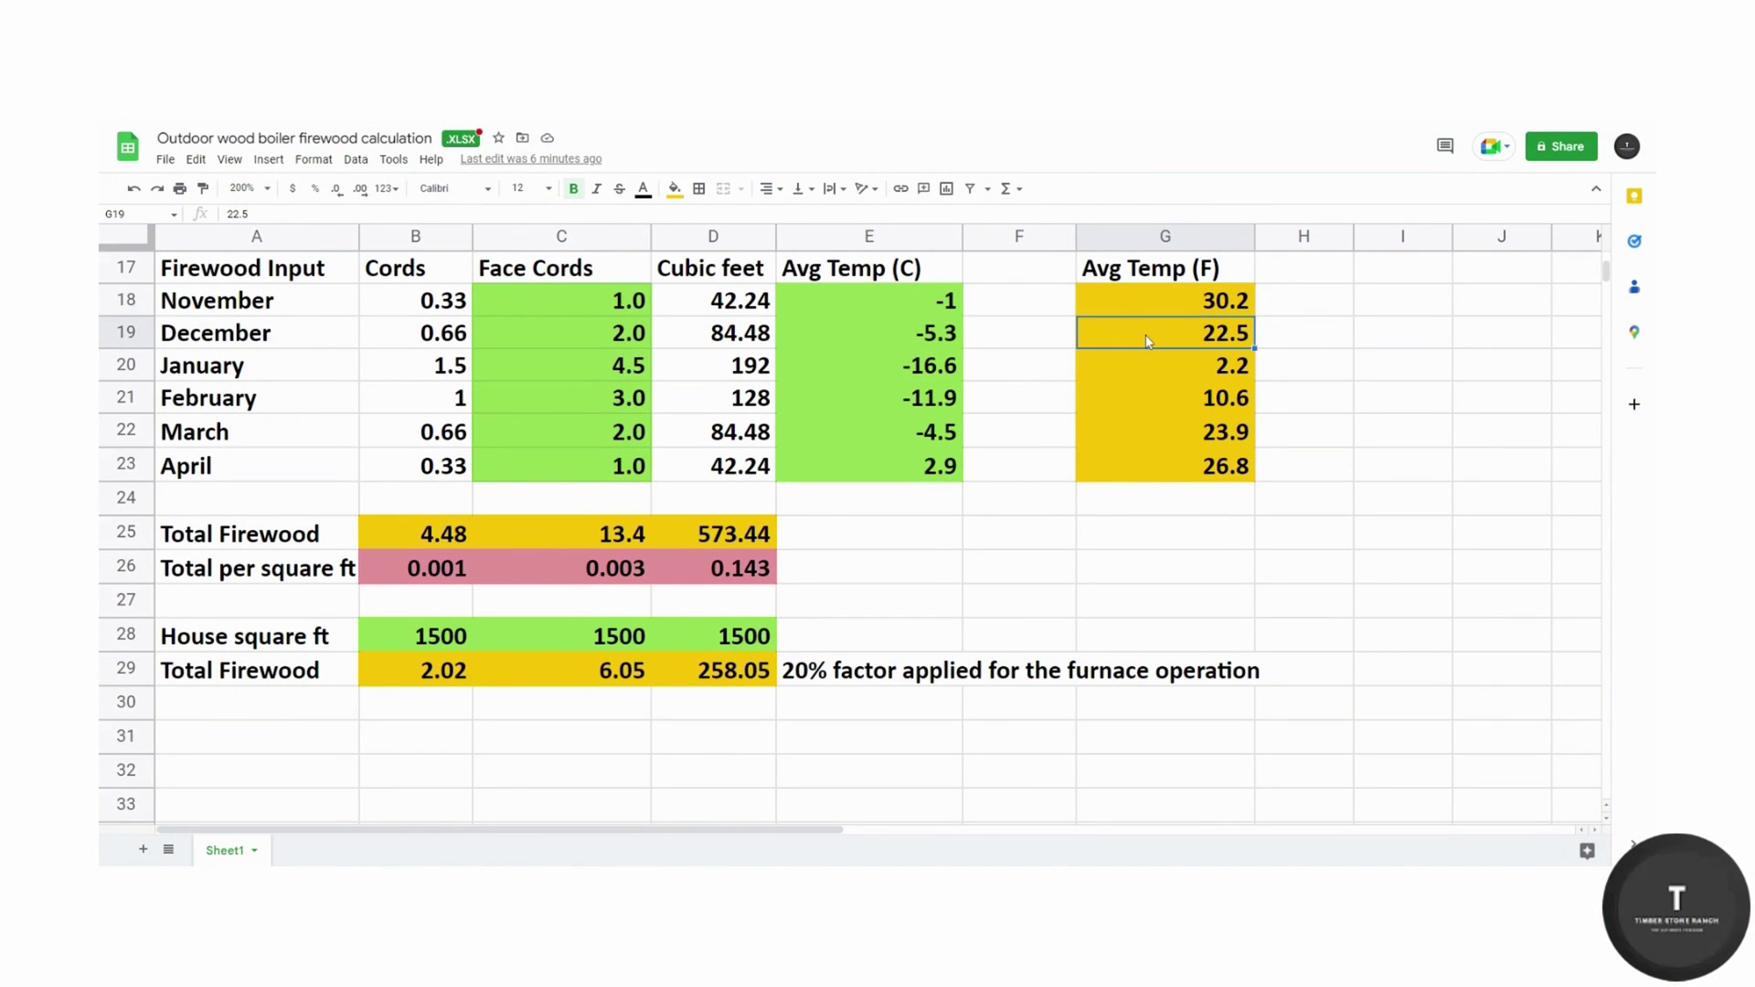
click(1194, 362)
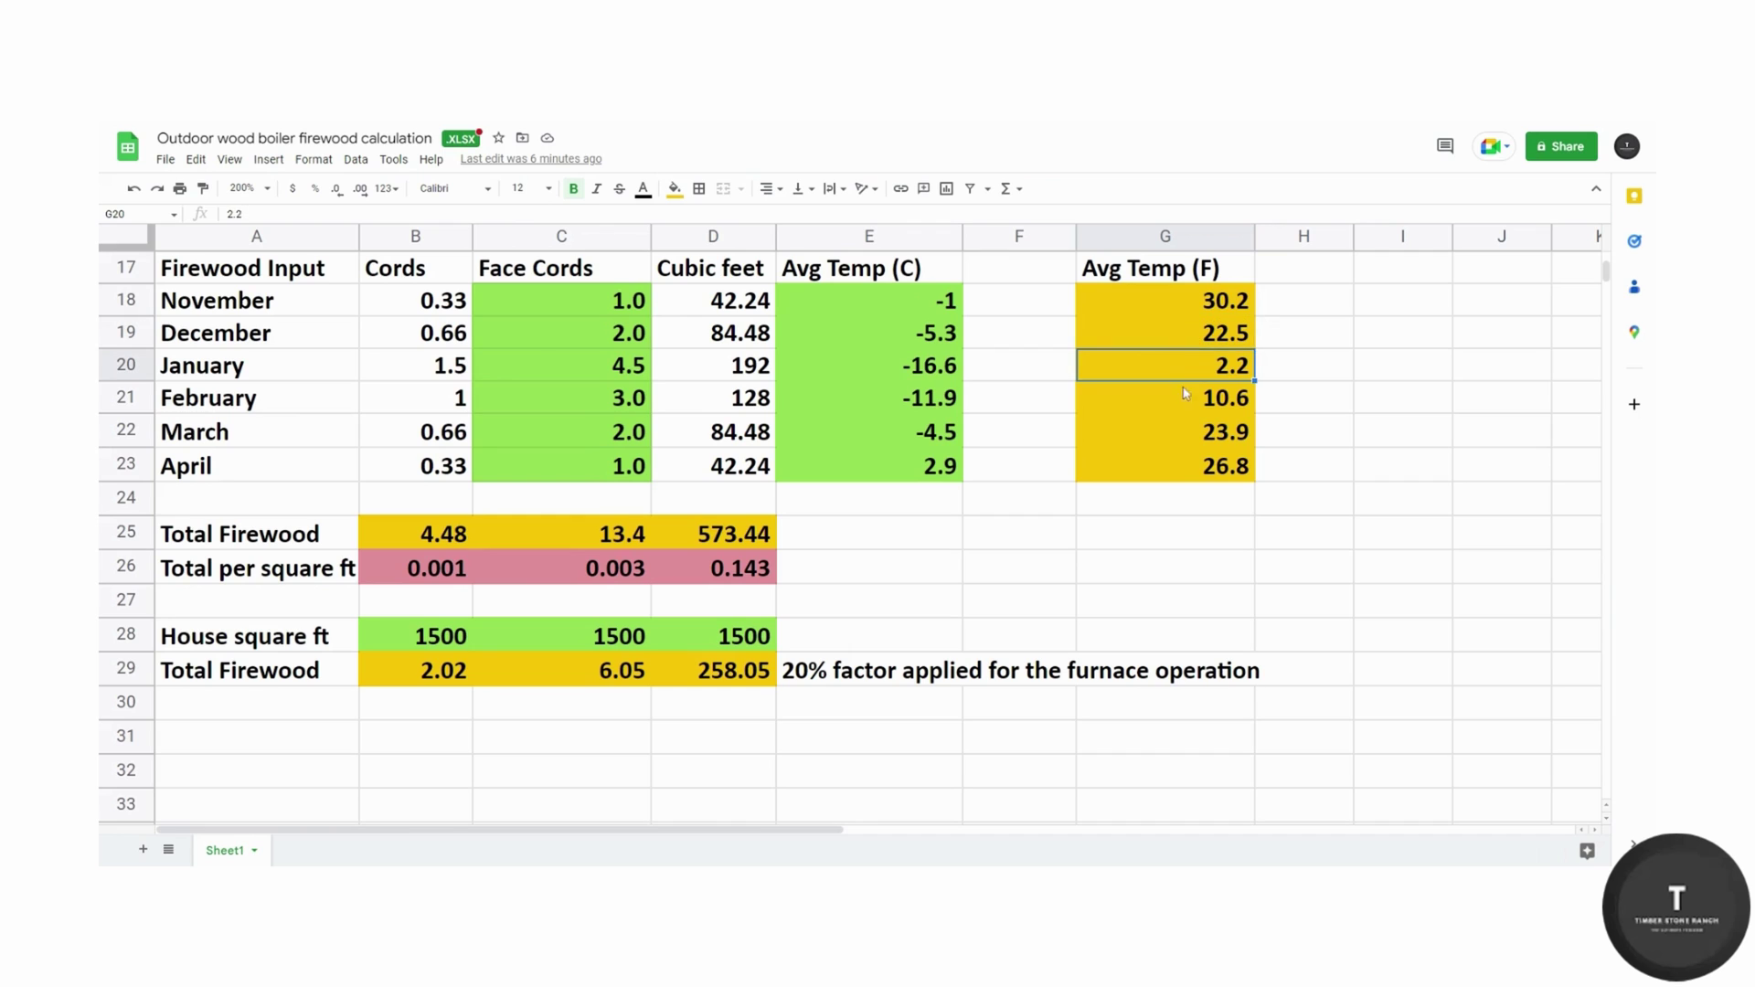
click(1179, 400)
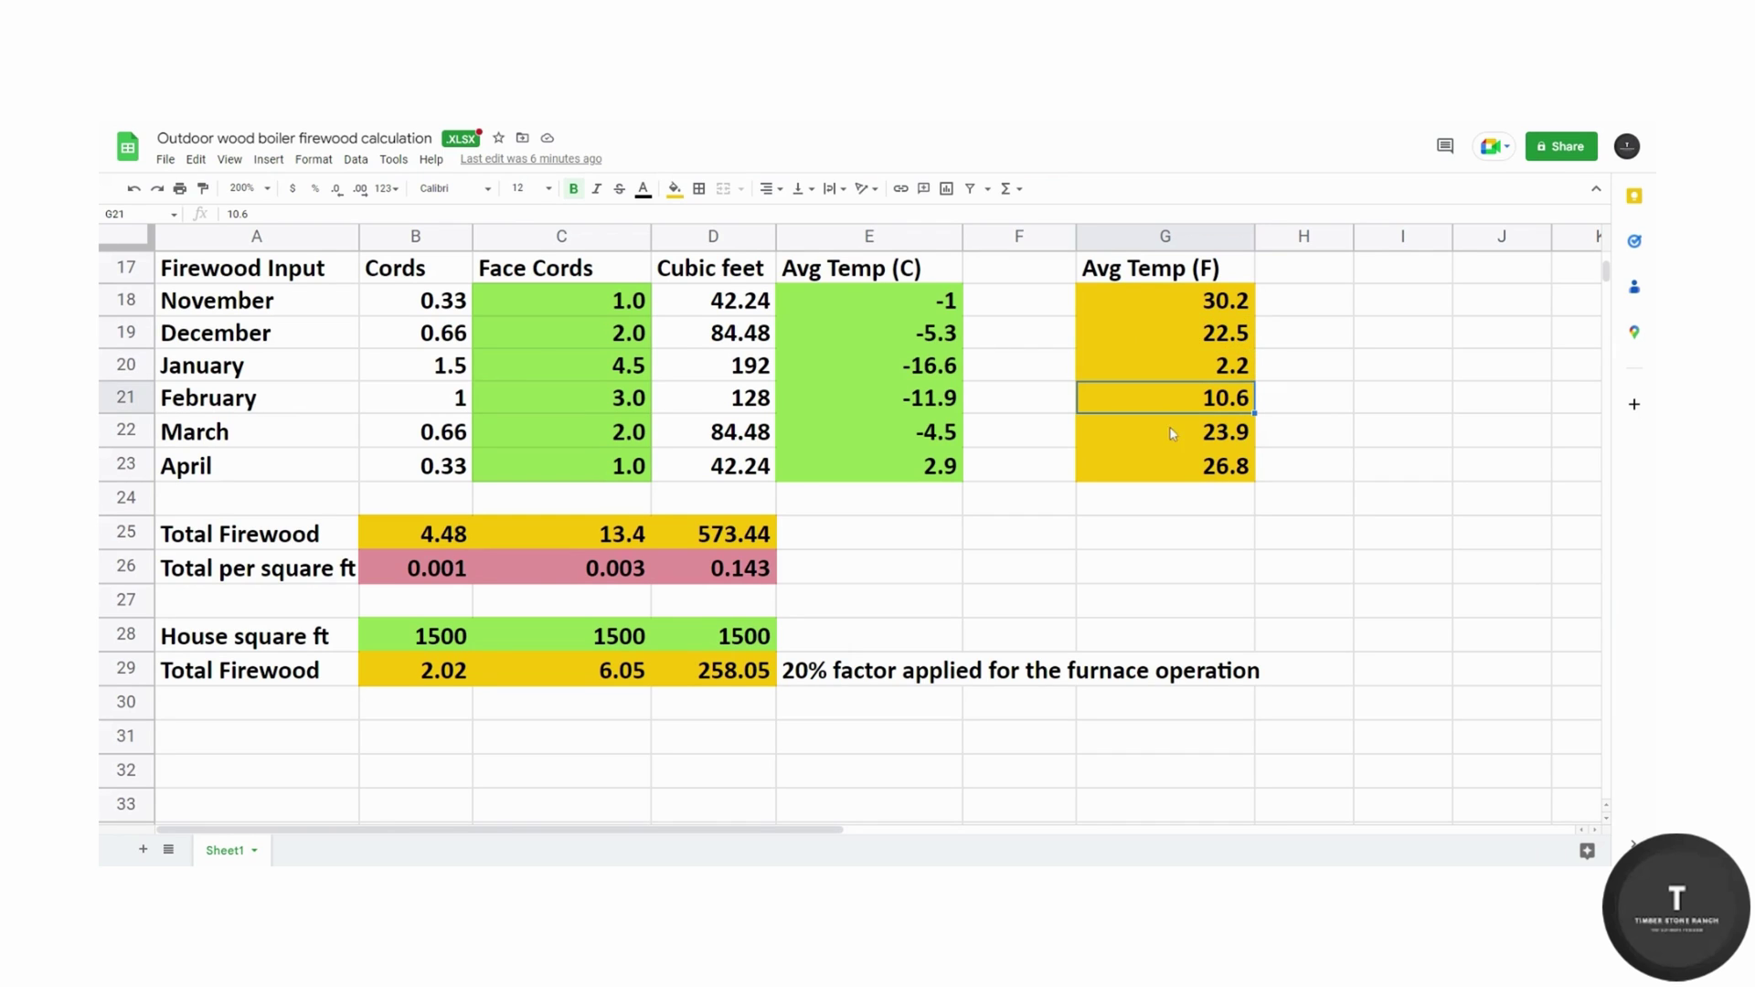
click(1175, 434)
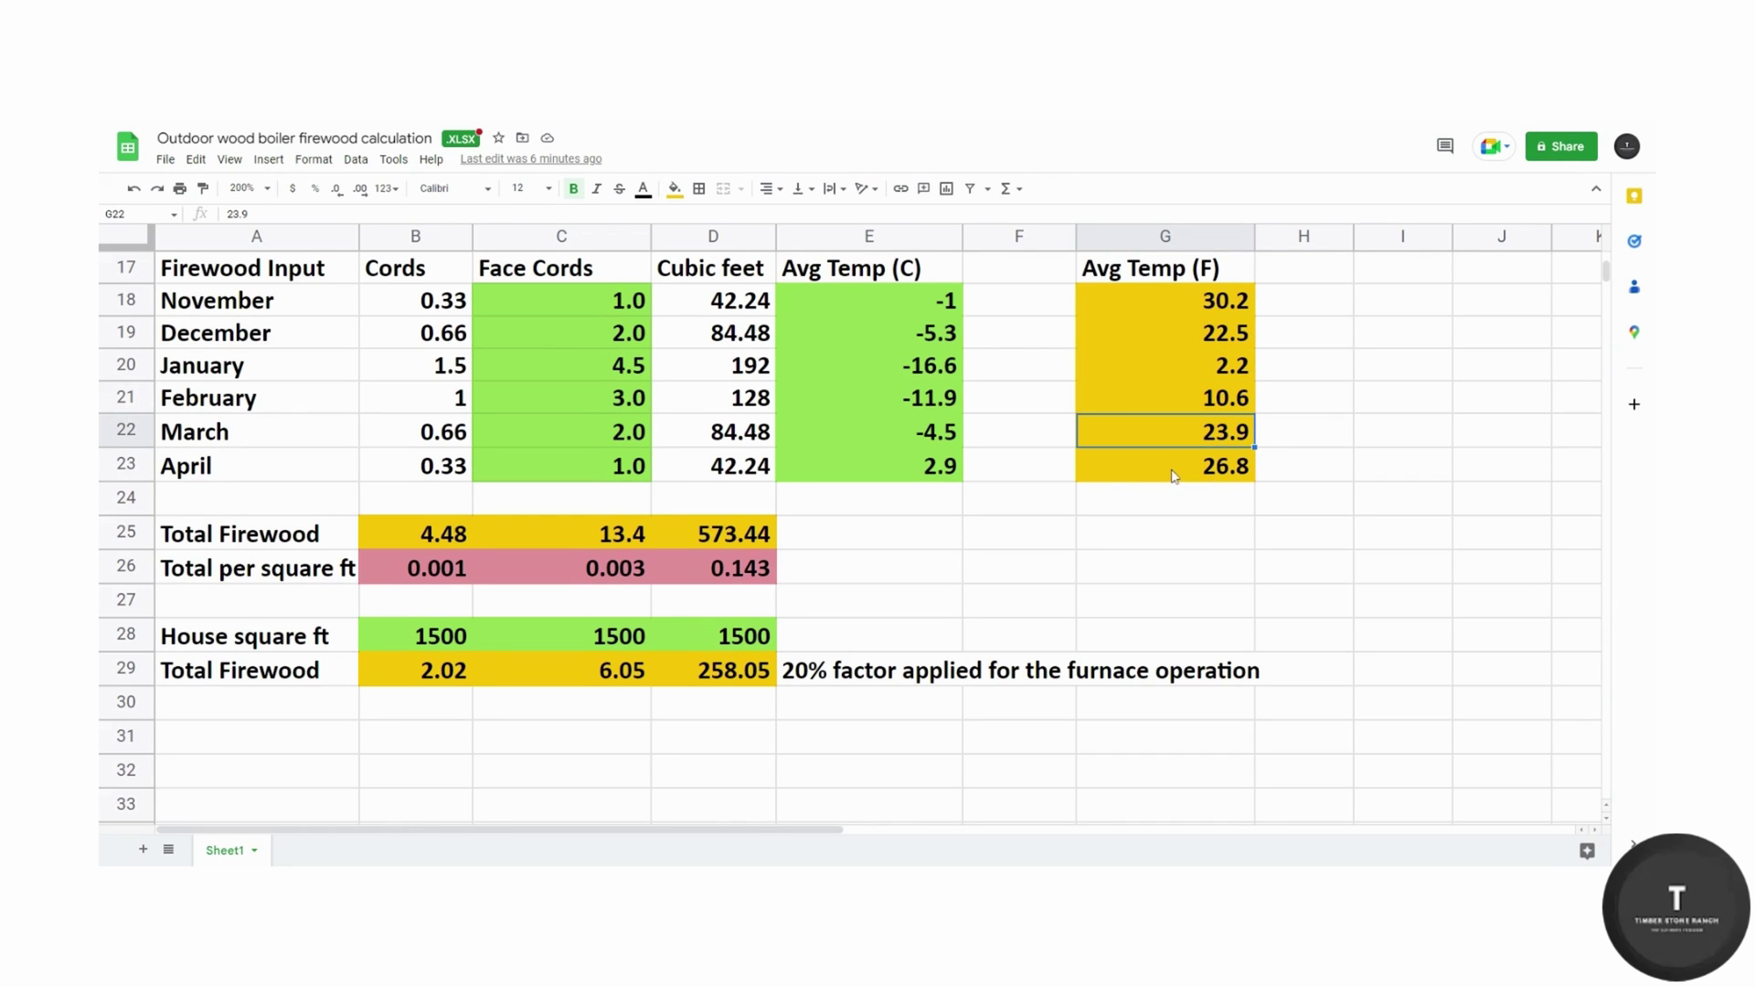
click(1173, 473)
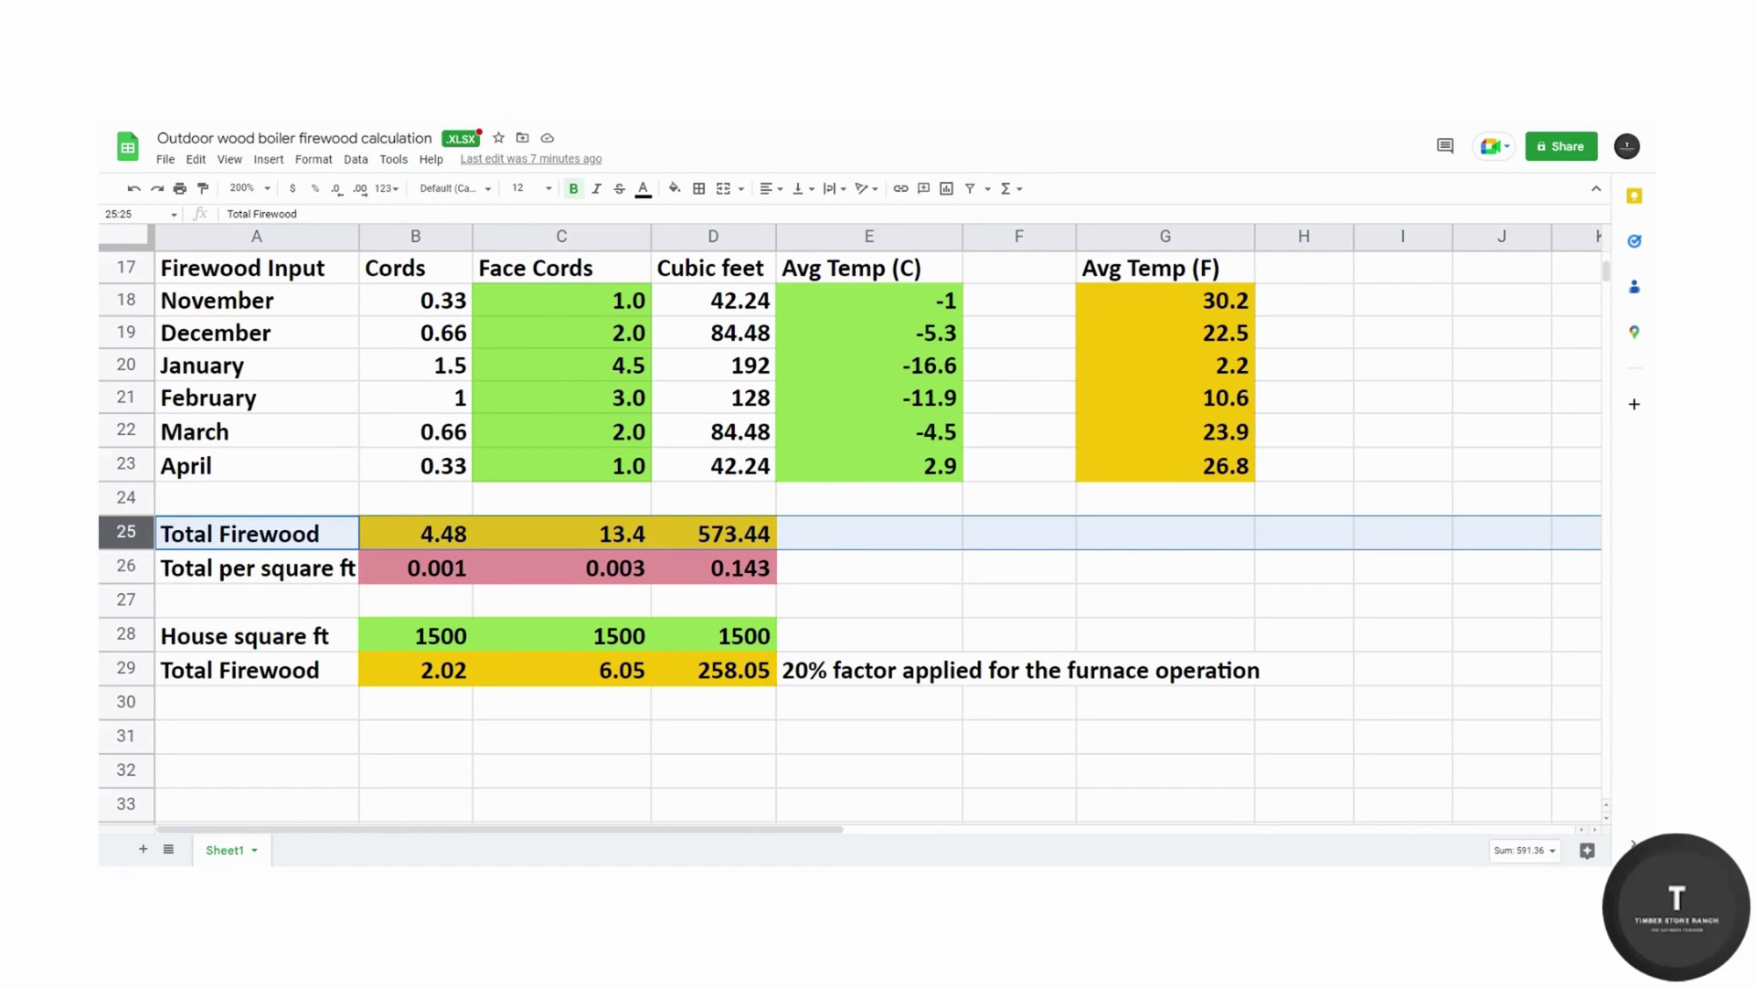
Step: Inspect the Cords, Face Cords and Cubic feet total and per-square-foot formulas and the 20% furnace note
click(387, 533)
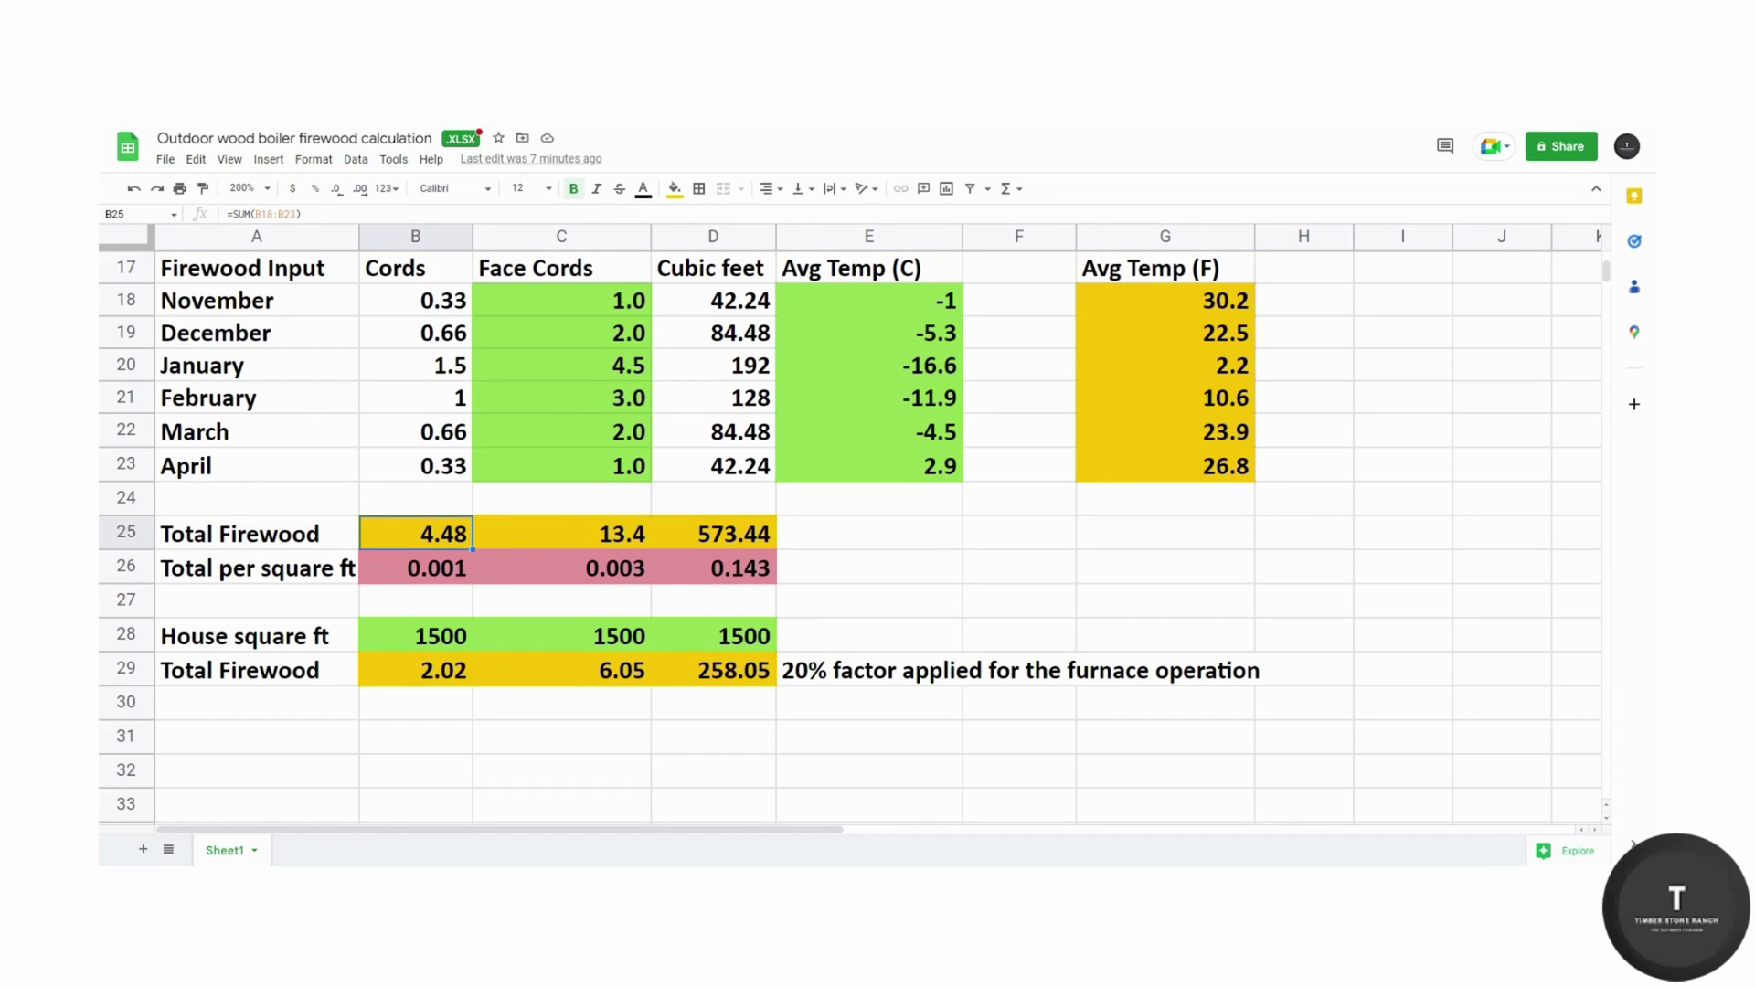
click(511, 533)
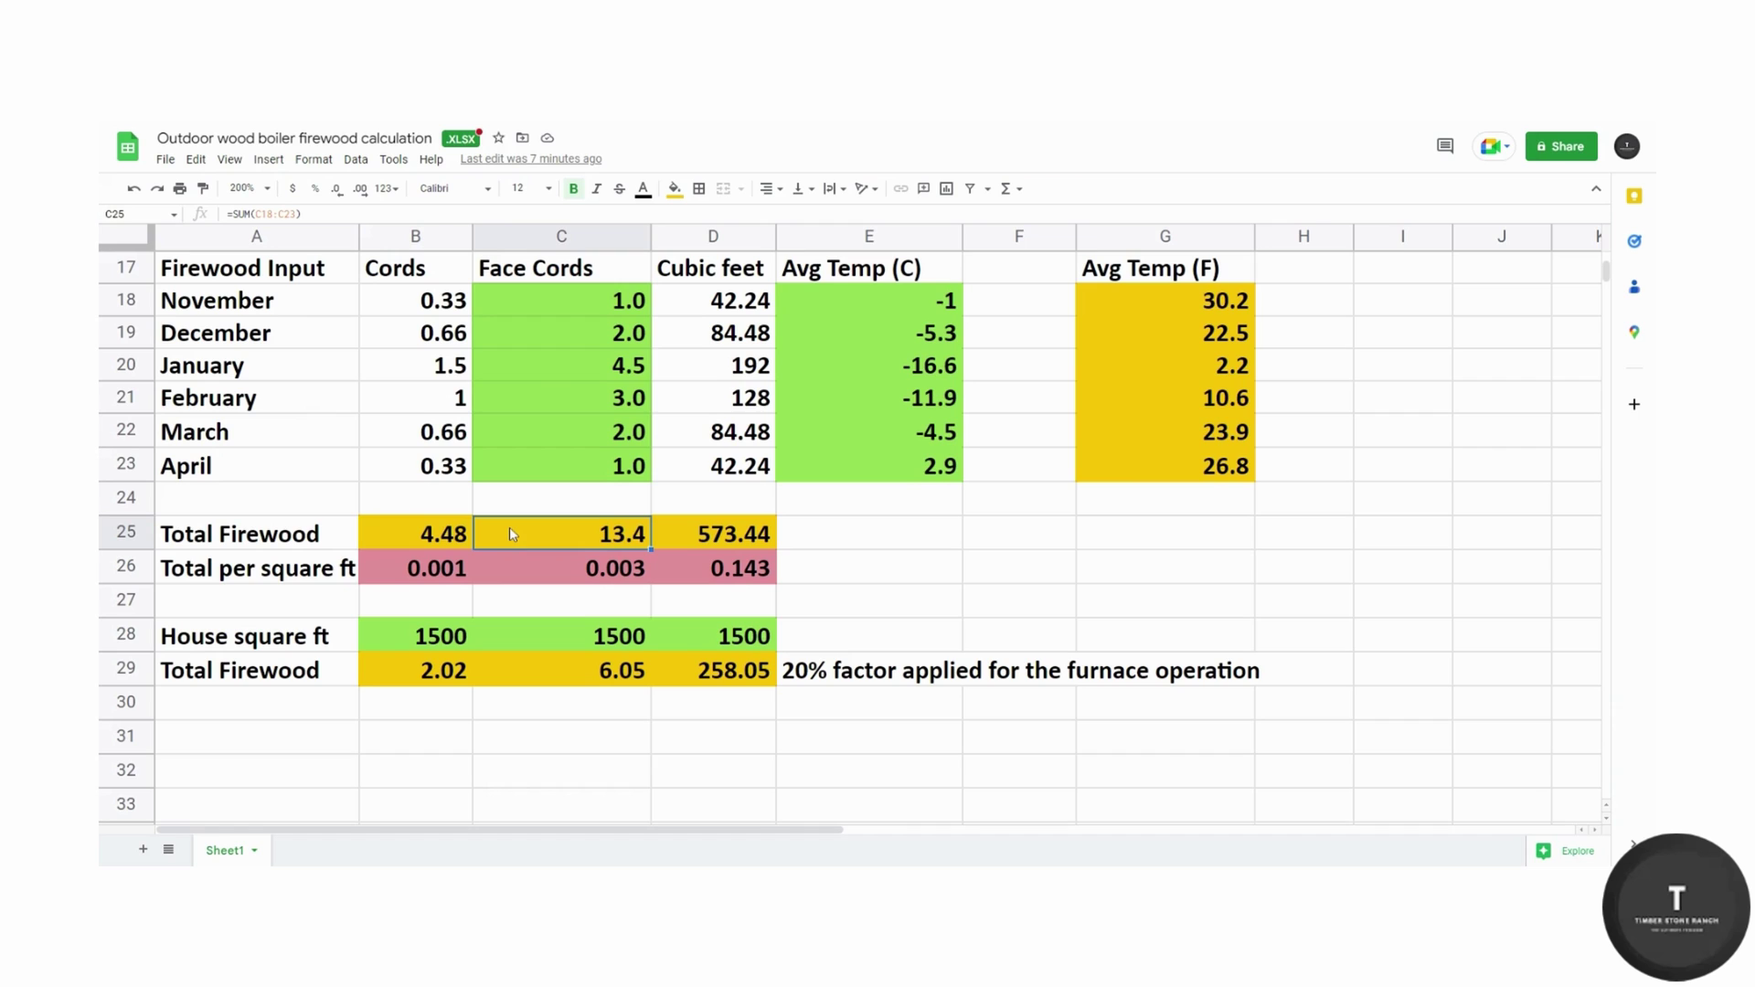
click(736, 538)
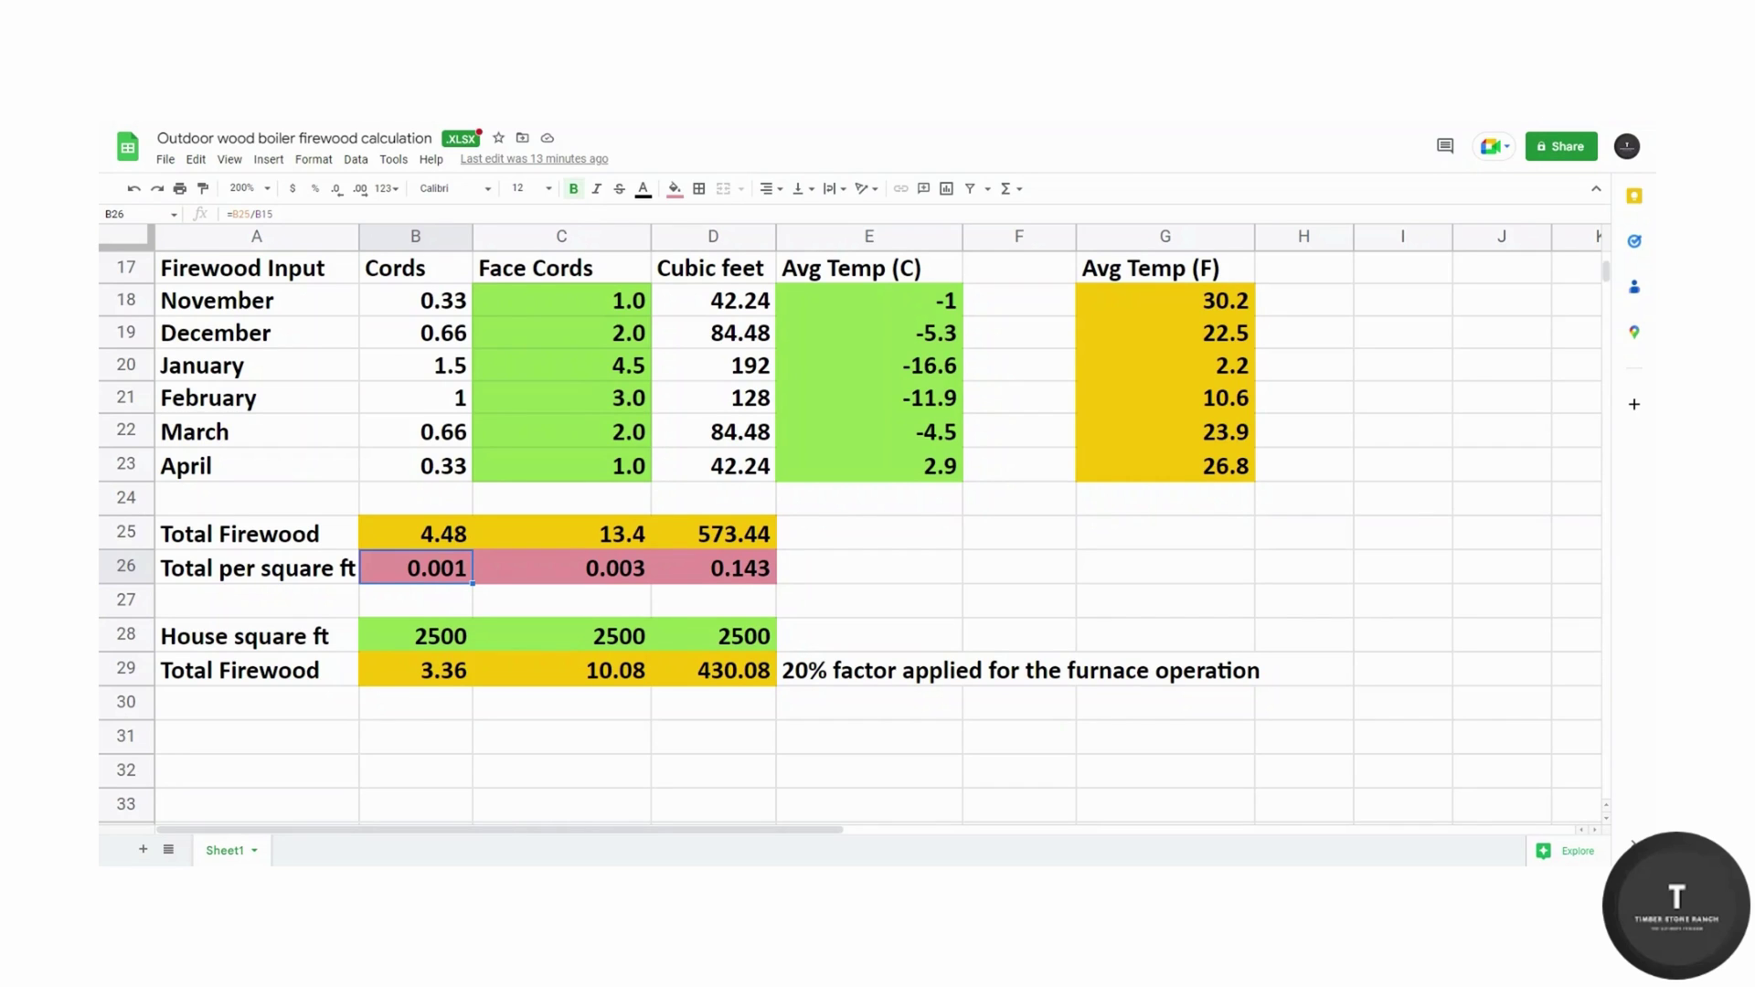
click(547, 581)
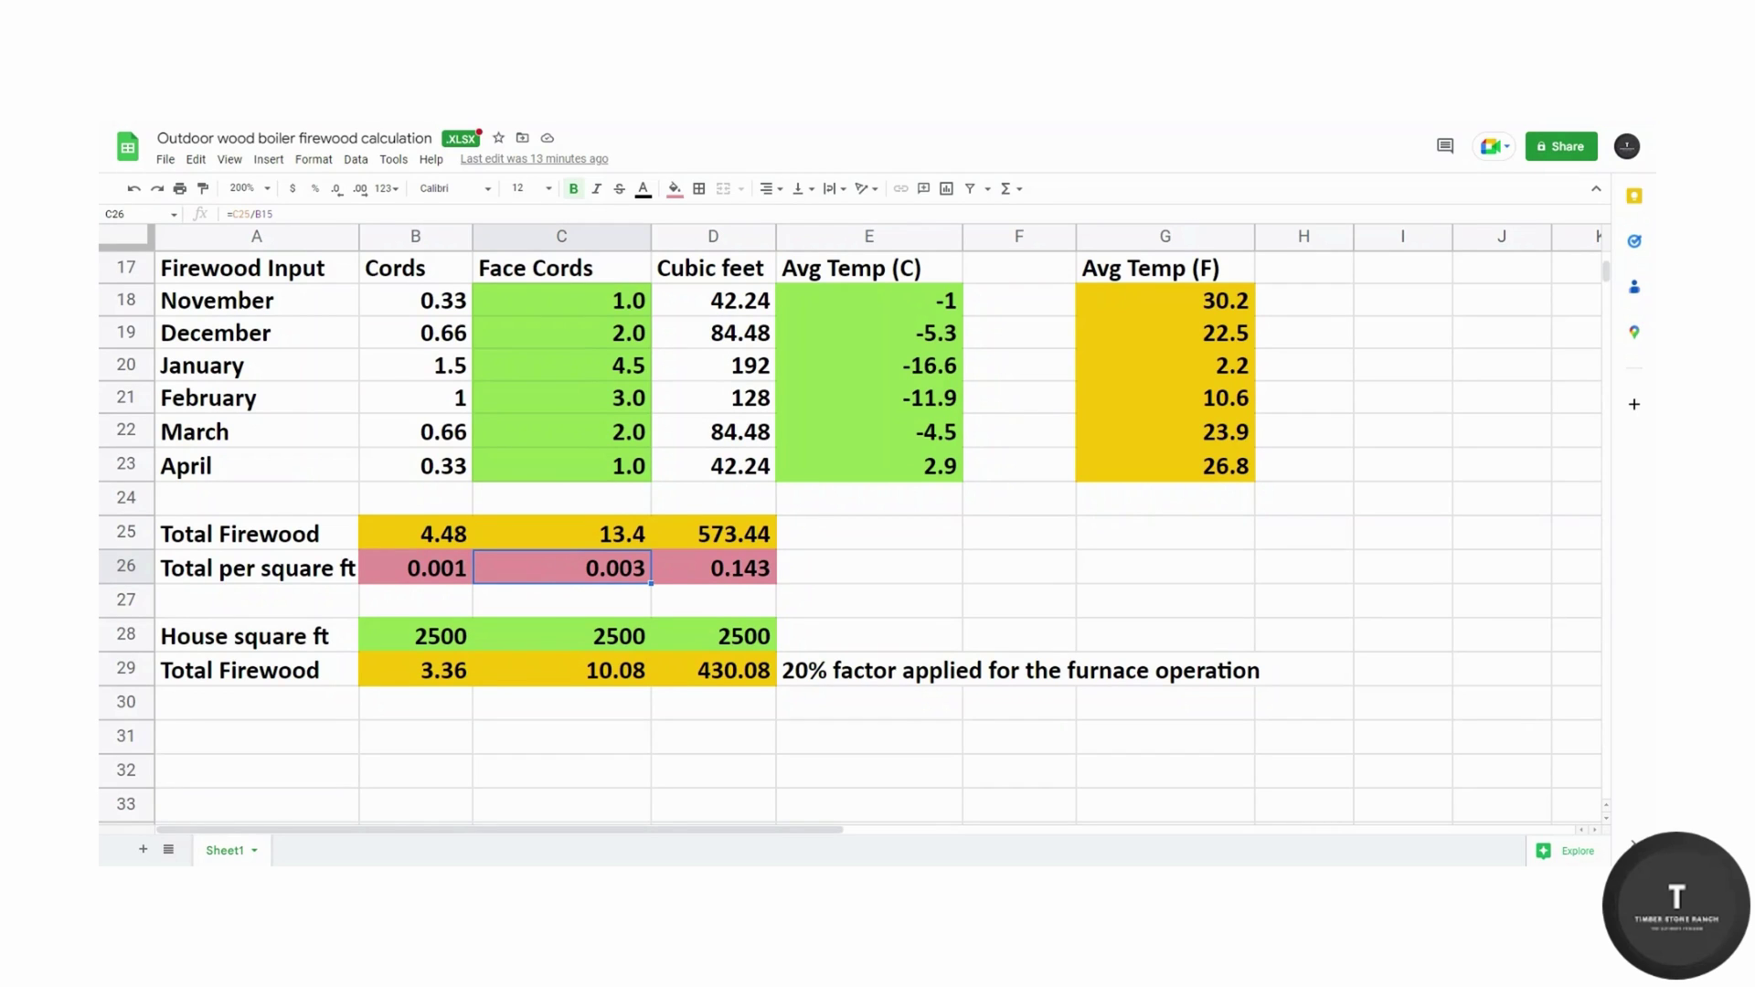
click(692, 574)
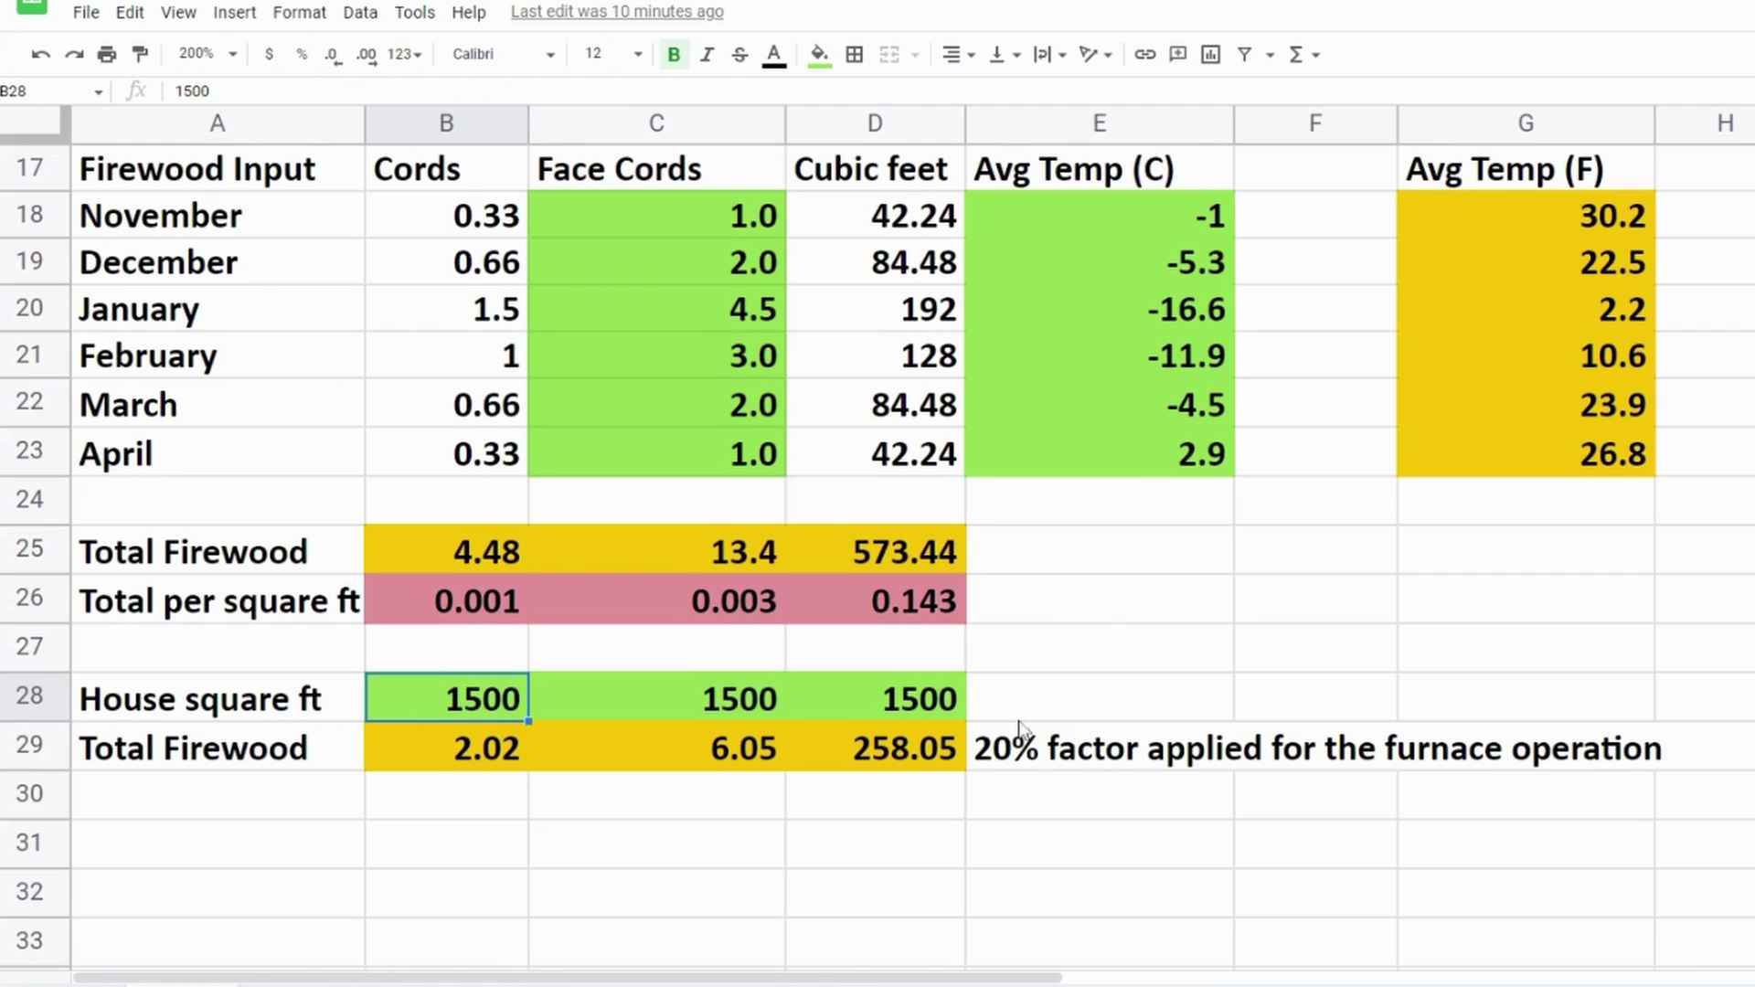
click(1012, 752)
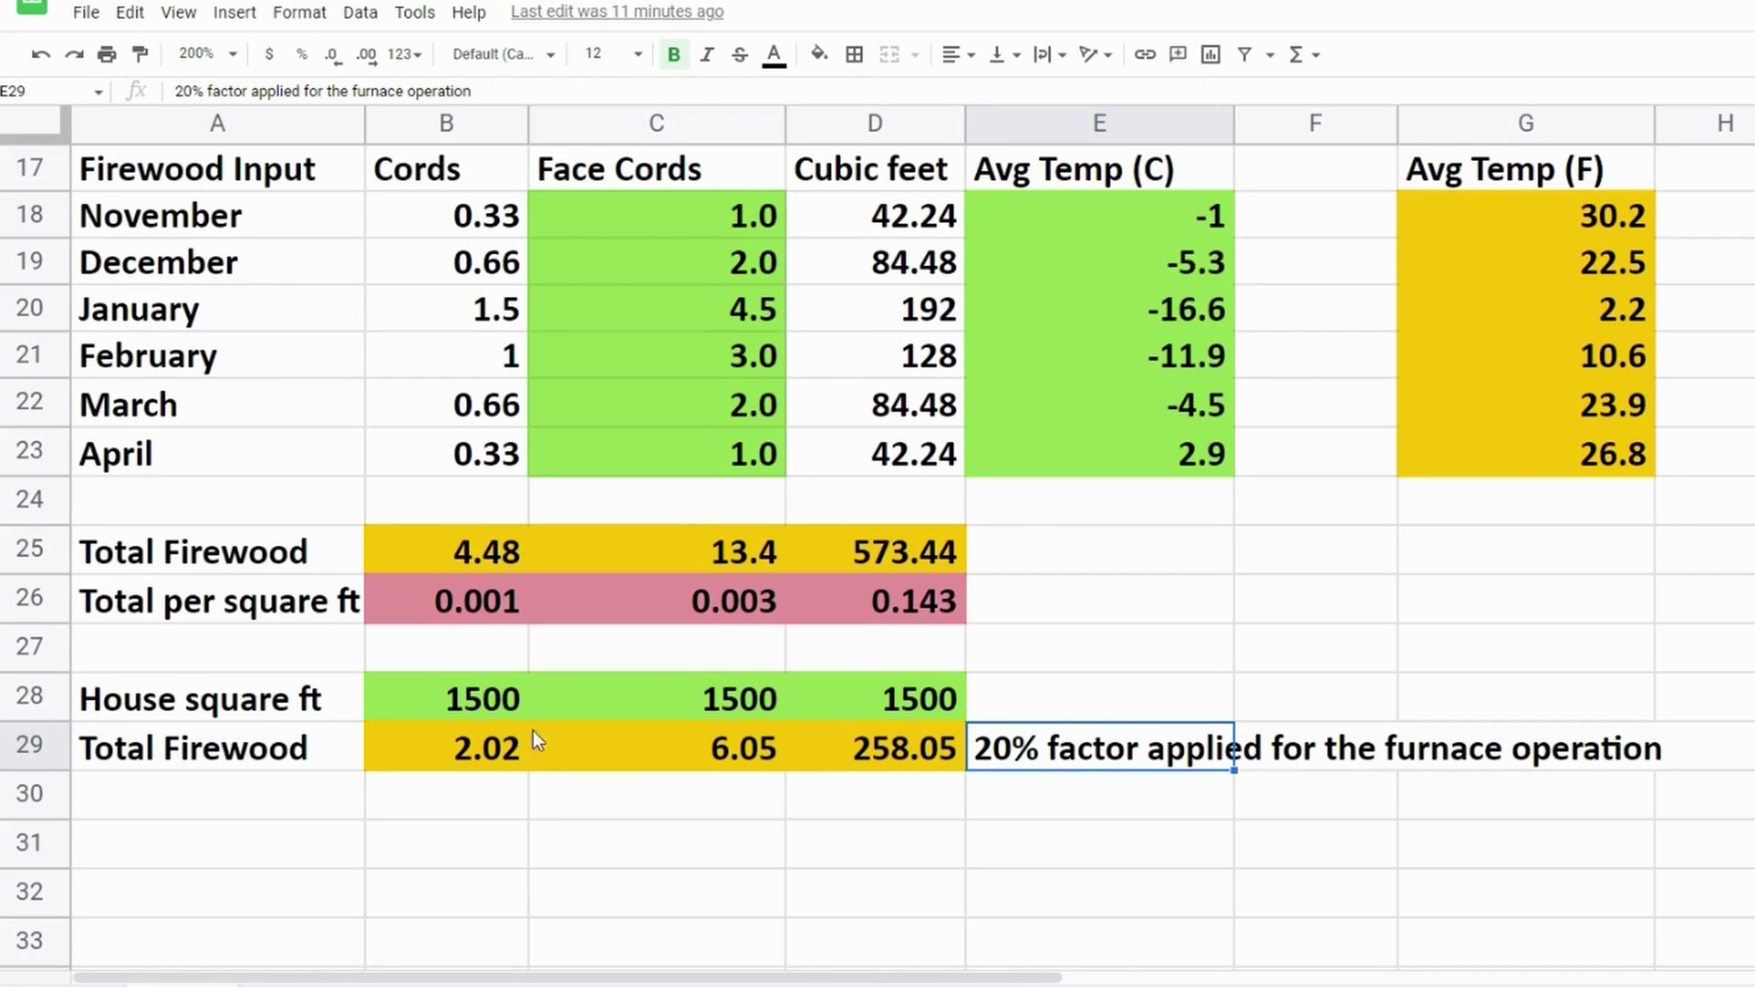
Step: Examine how house square footage links into the Face Cords and Cubic feet total firewood formulas
click(469, 715)
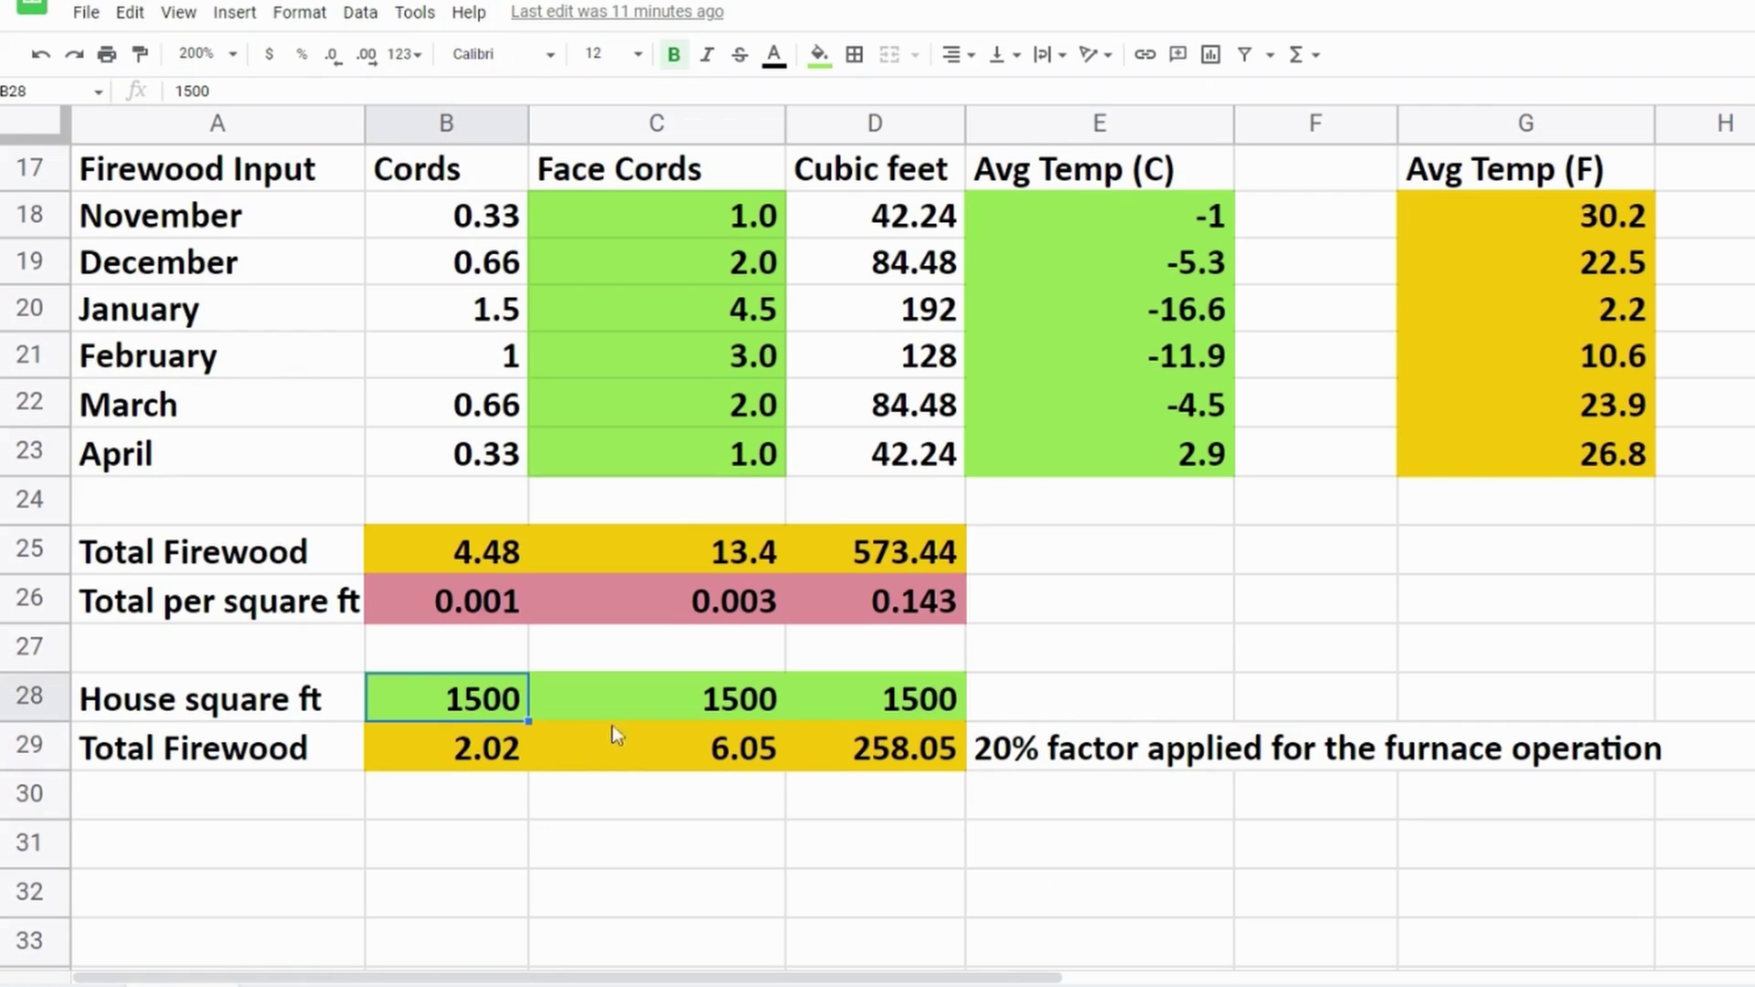
click(623, 692)
click(631, 749)
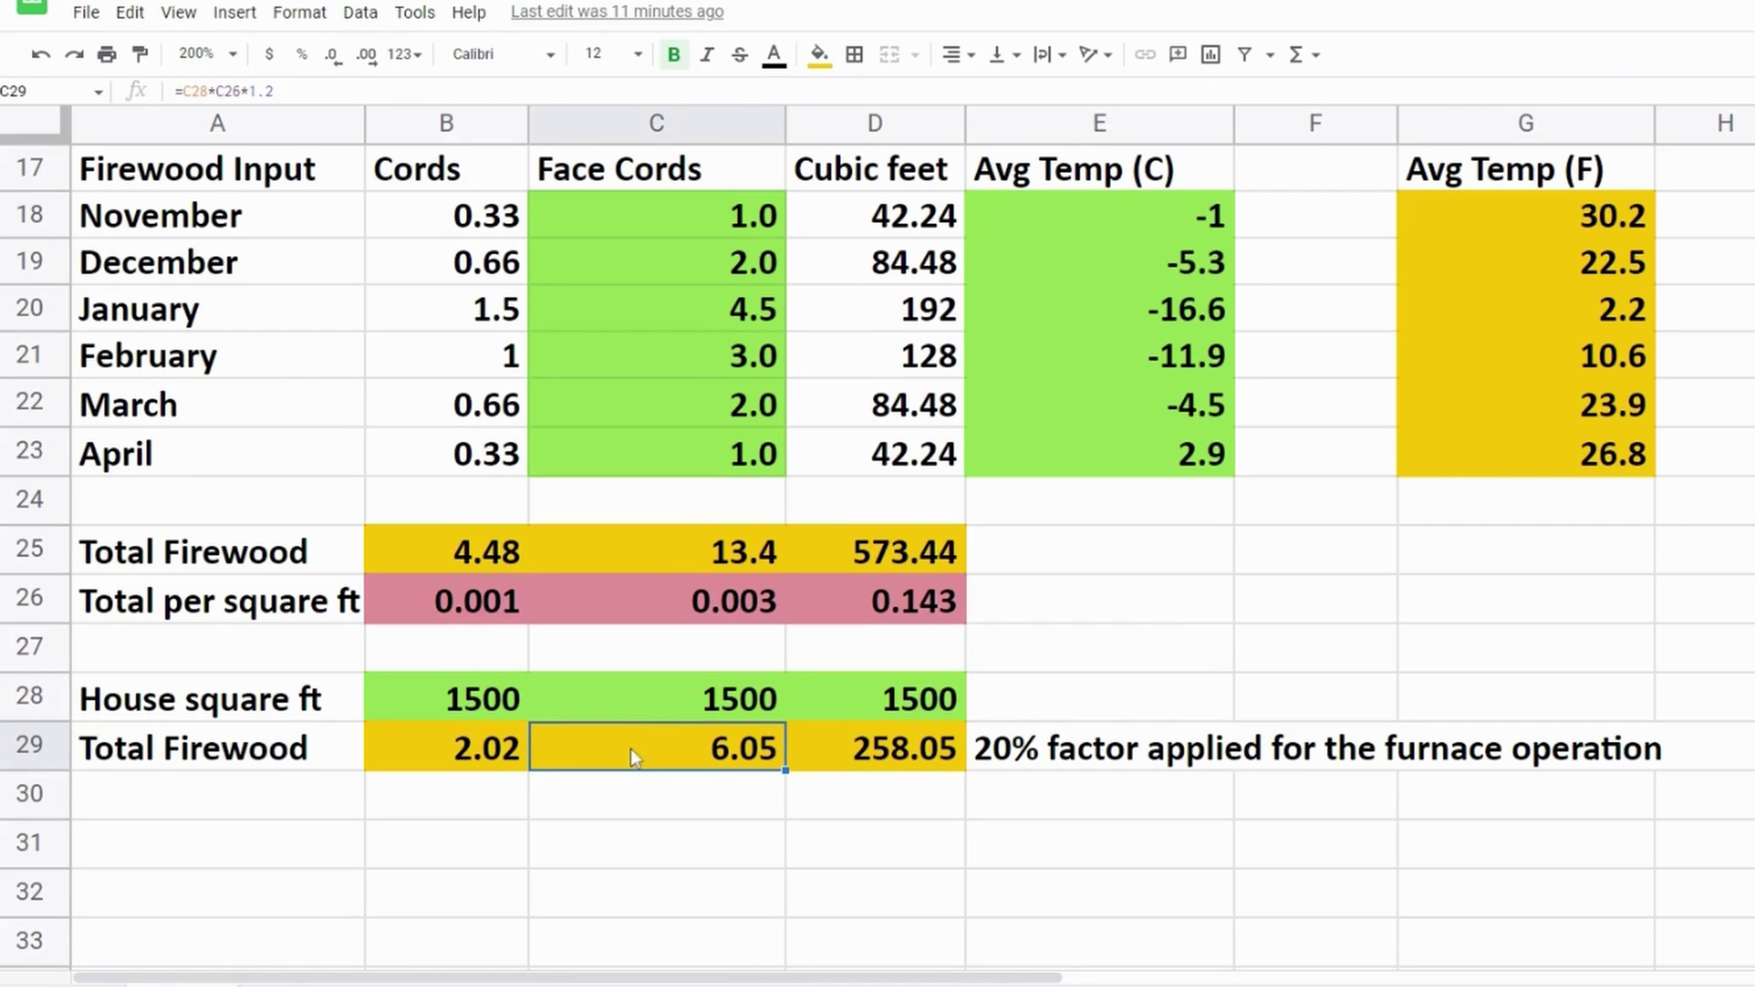
click(849, 756)
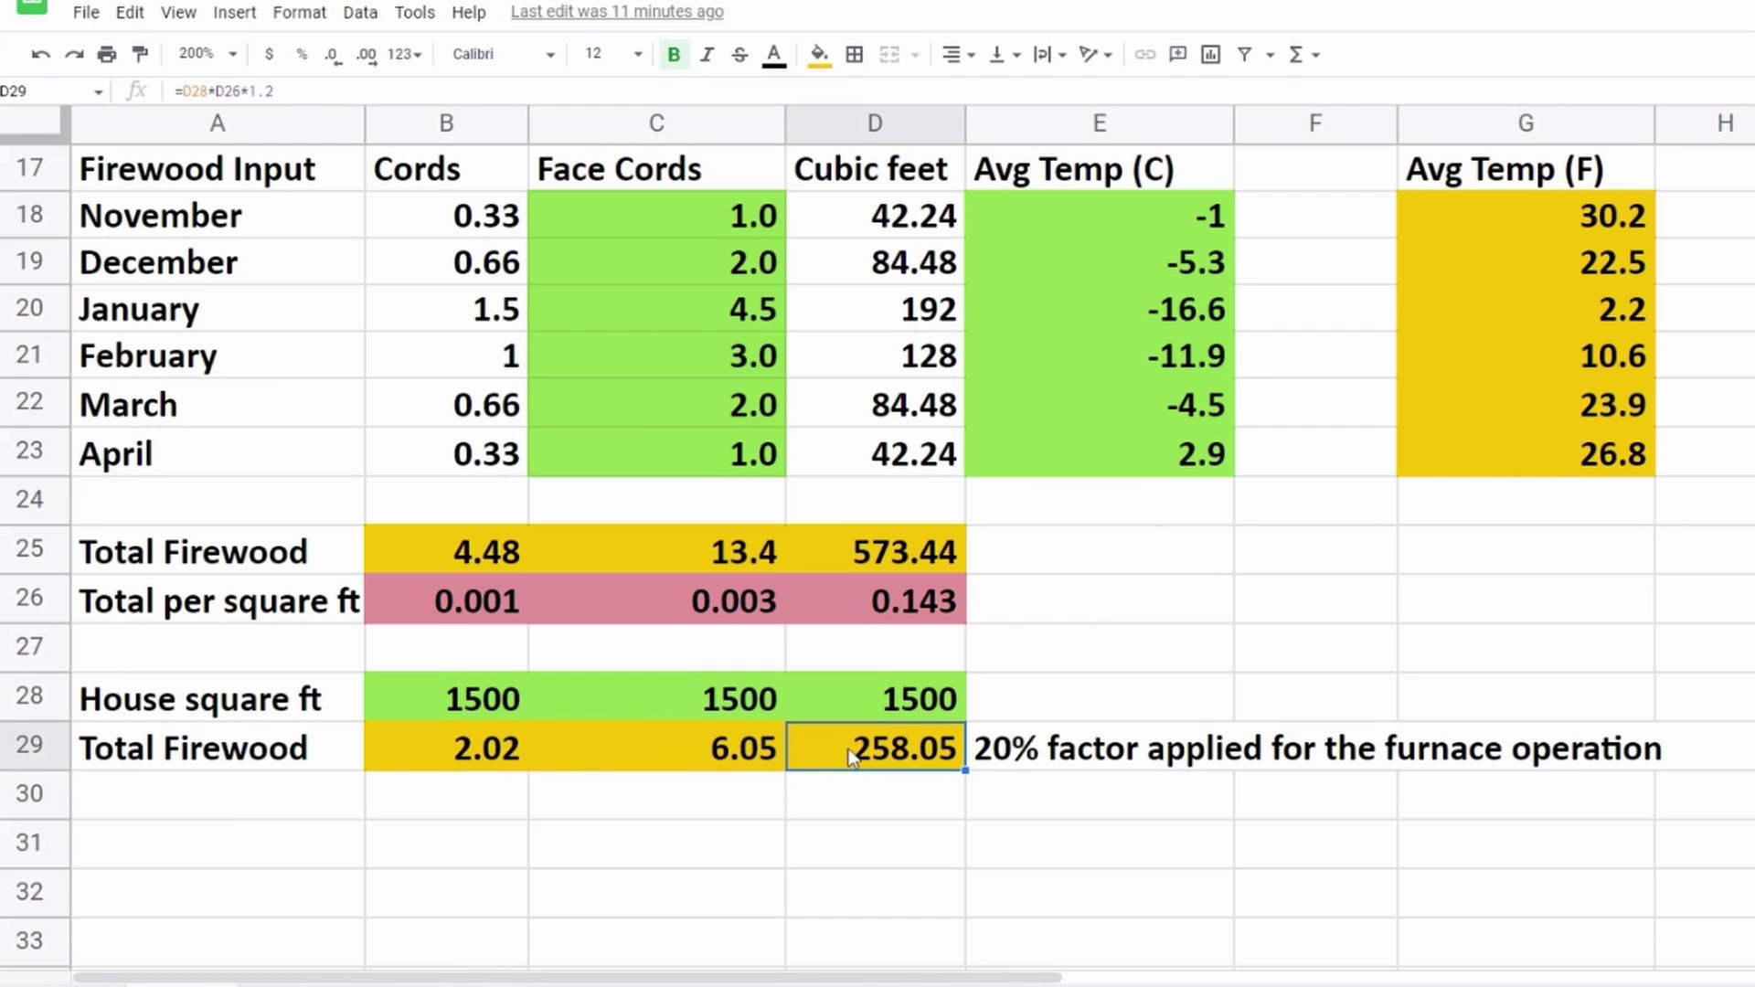
Step: Enter 2000 as the house square footage and check the recalculated Face Cords and Cubic feet totals
click(468, 708)
text(2000)
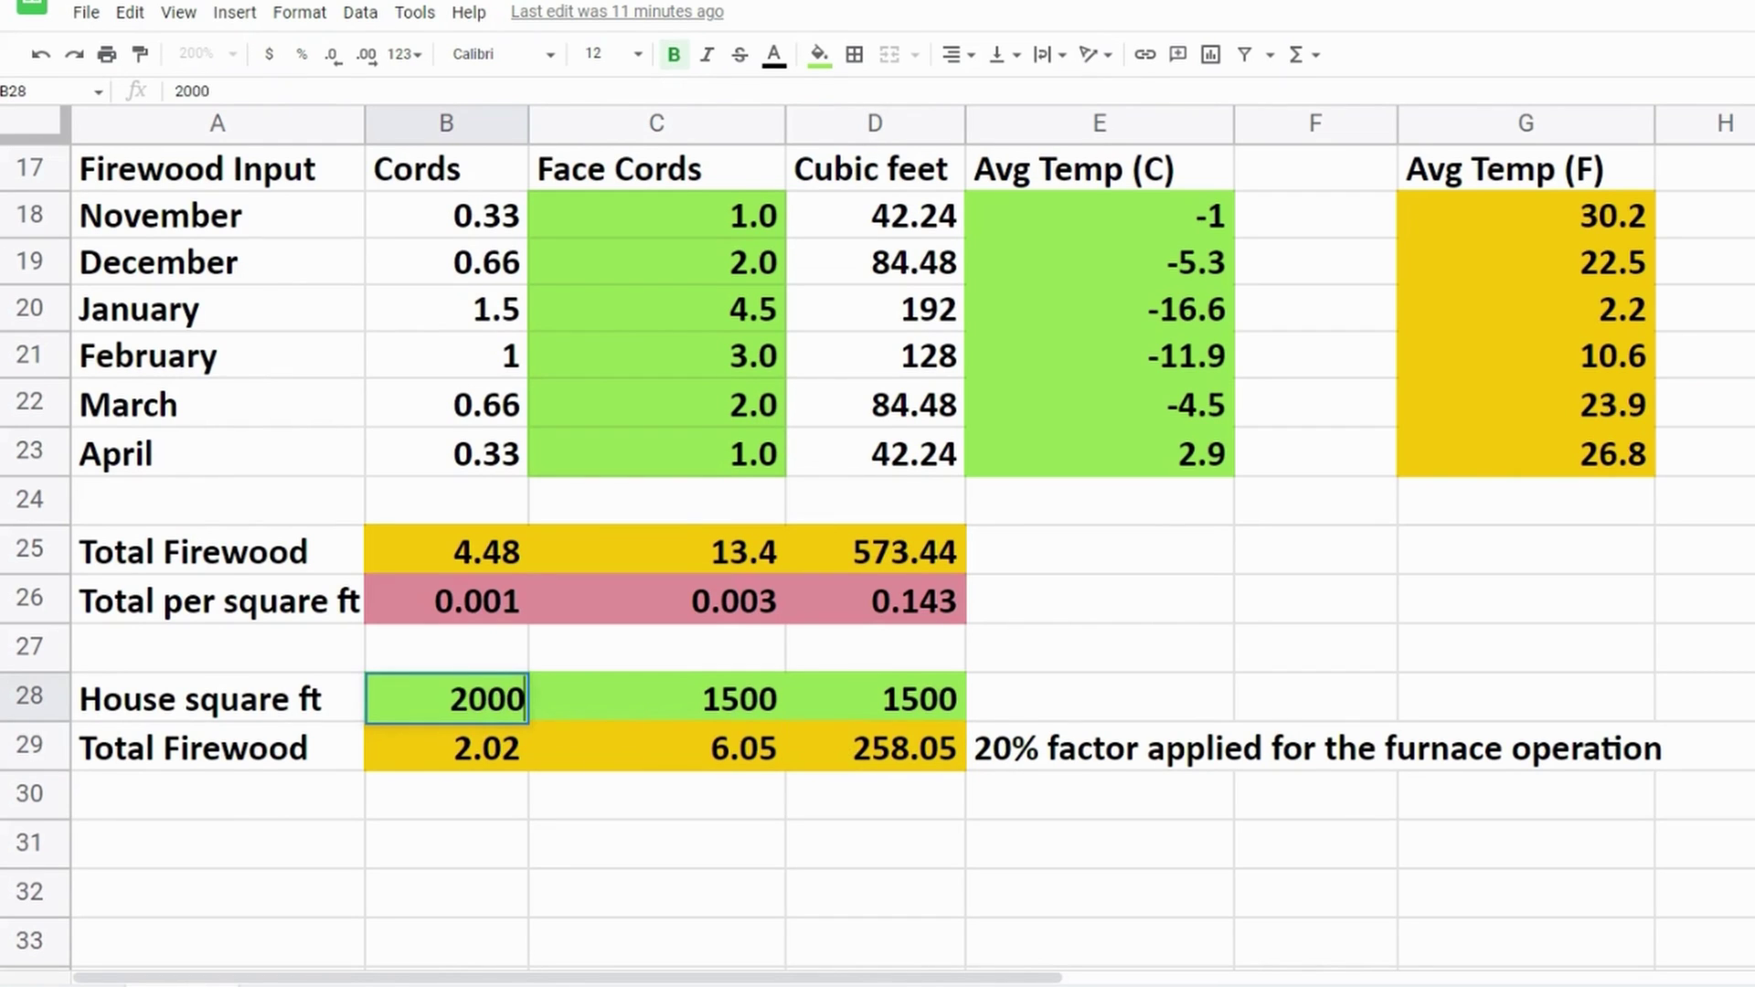
key(Return)
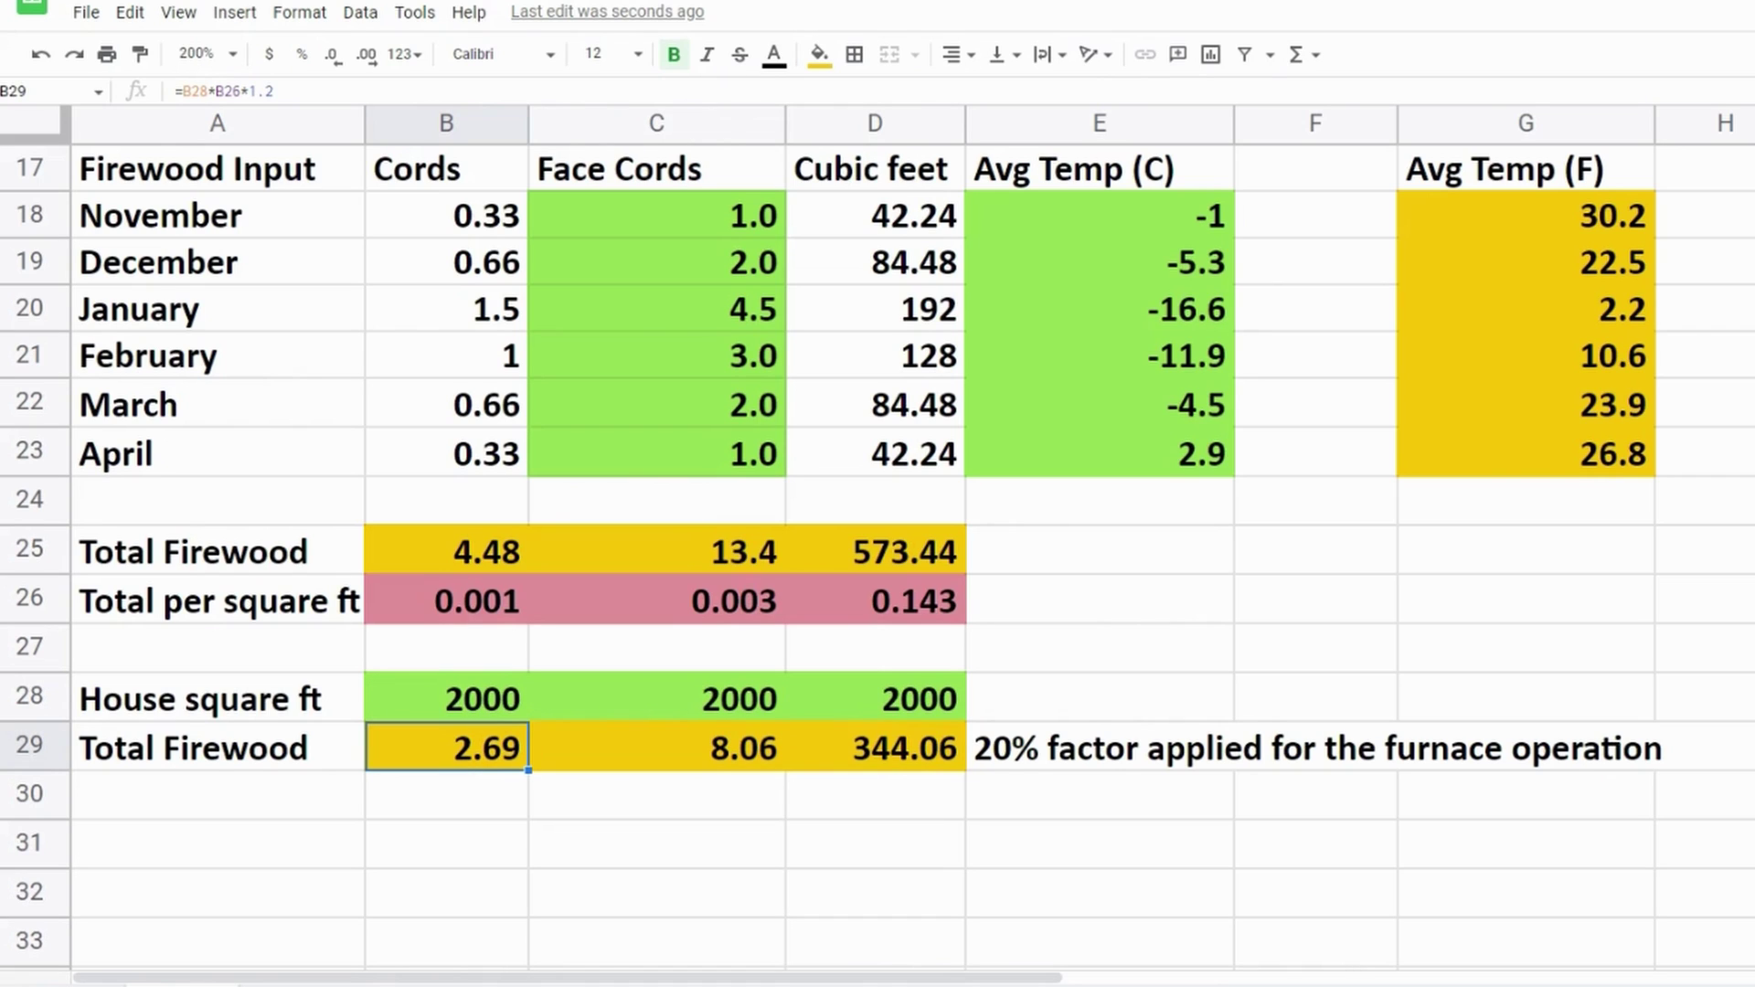
click(668, 765)
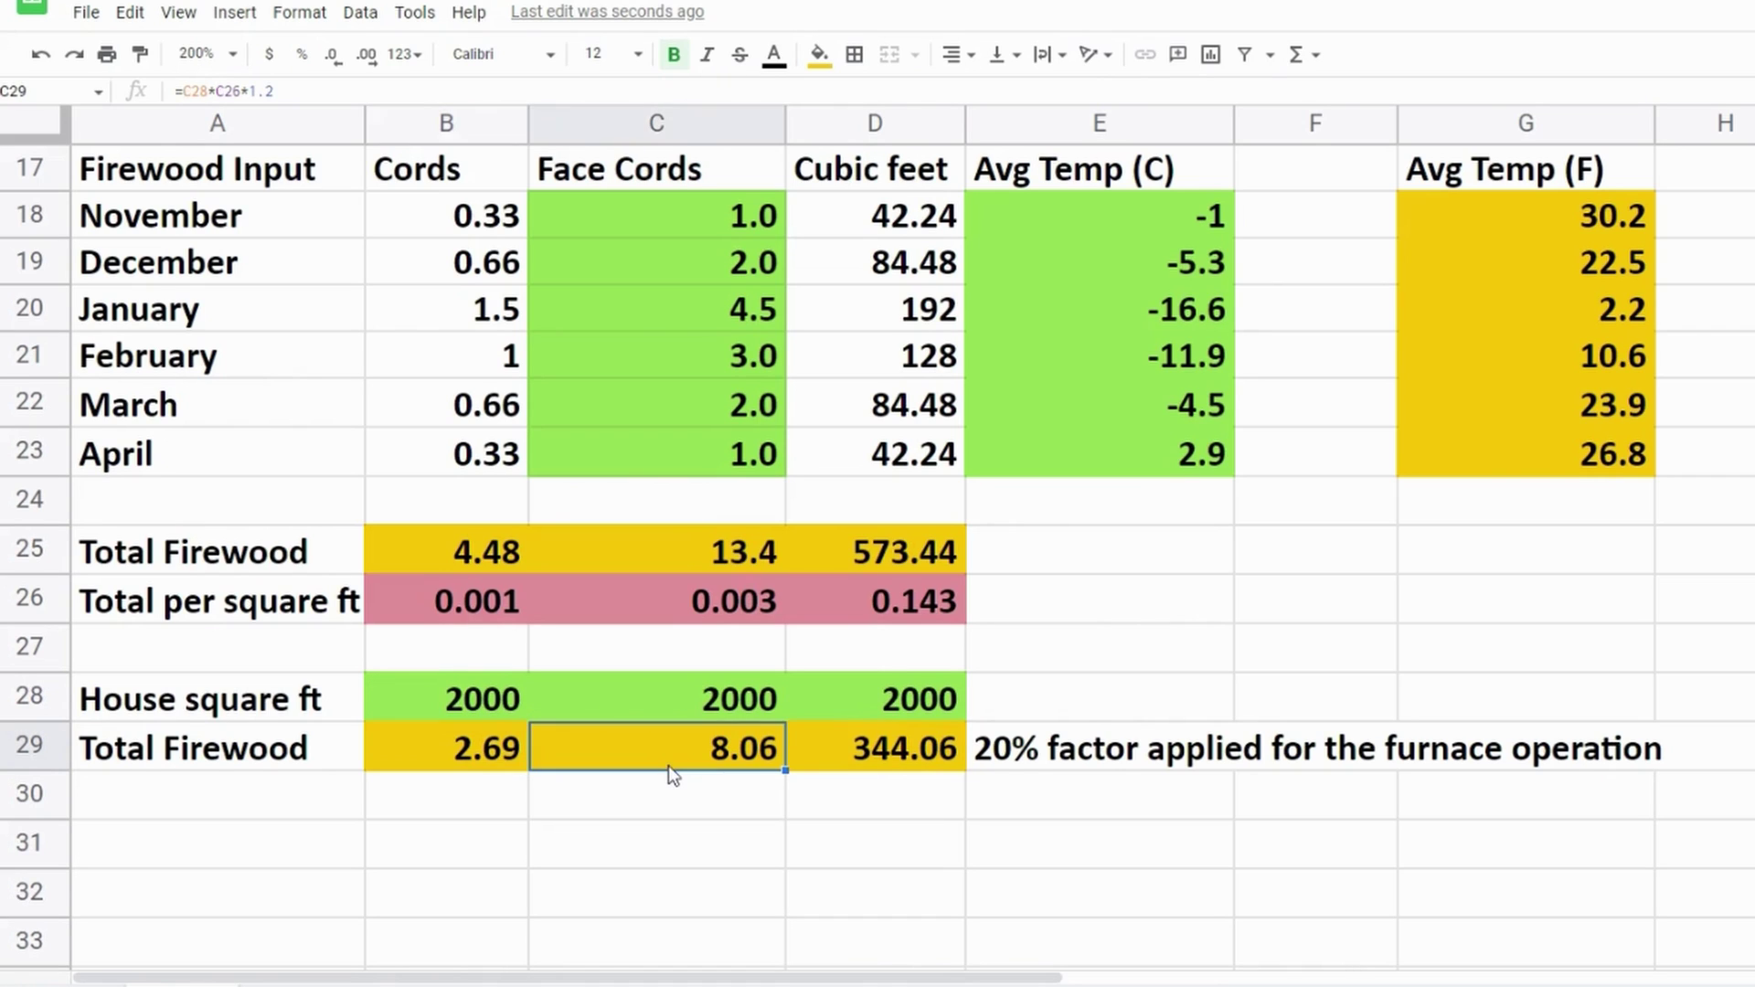
click(859, 758)
Step: Change the house square footage to 2500, giving 3.36 cords, 10.08 face cords and 430.08 cubic feet
click(487, 713)
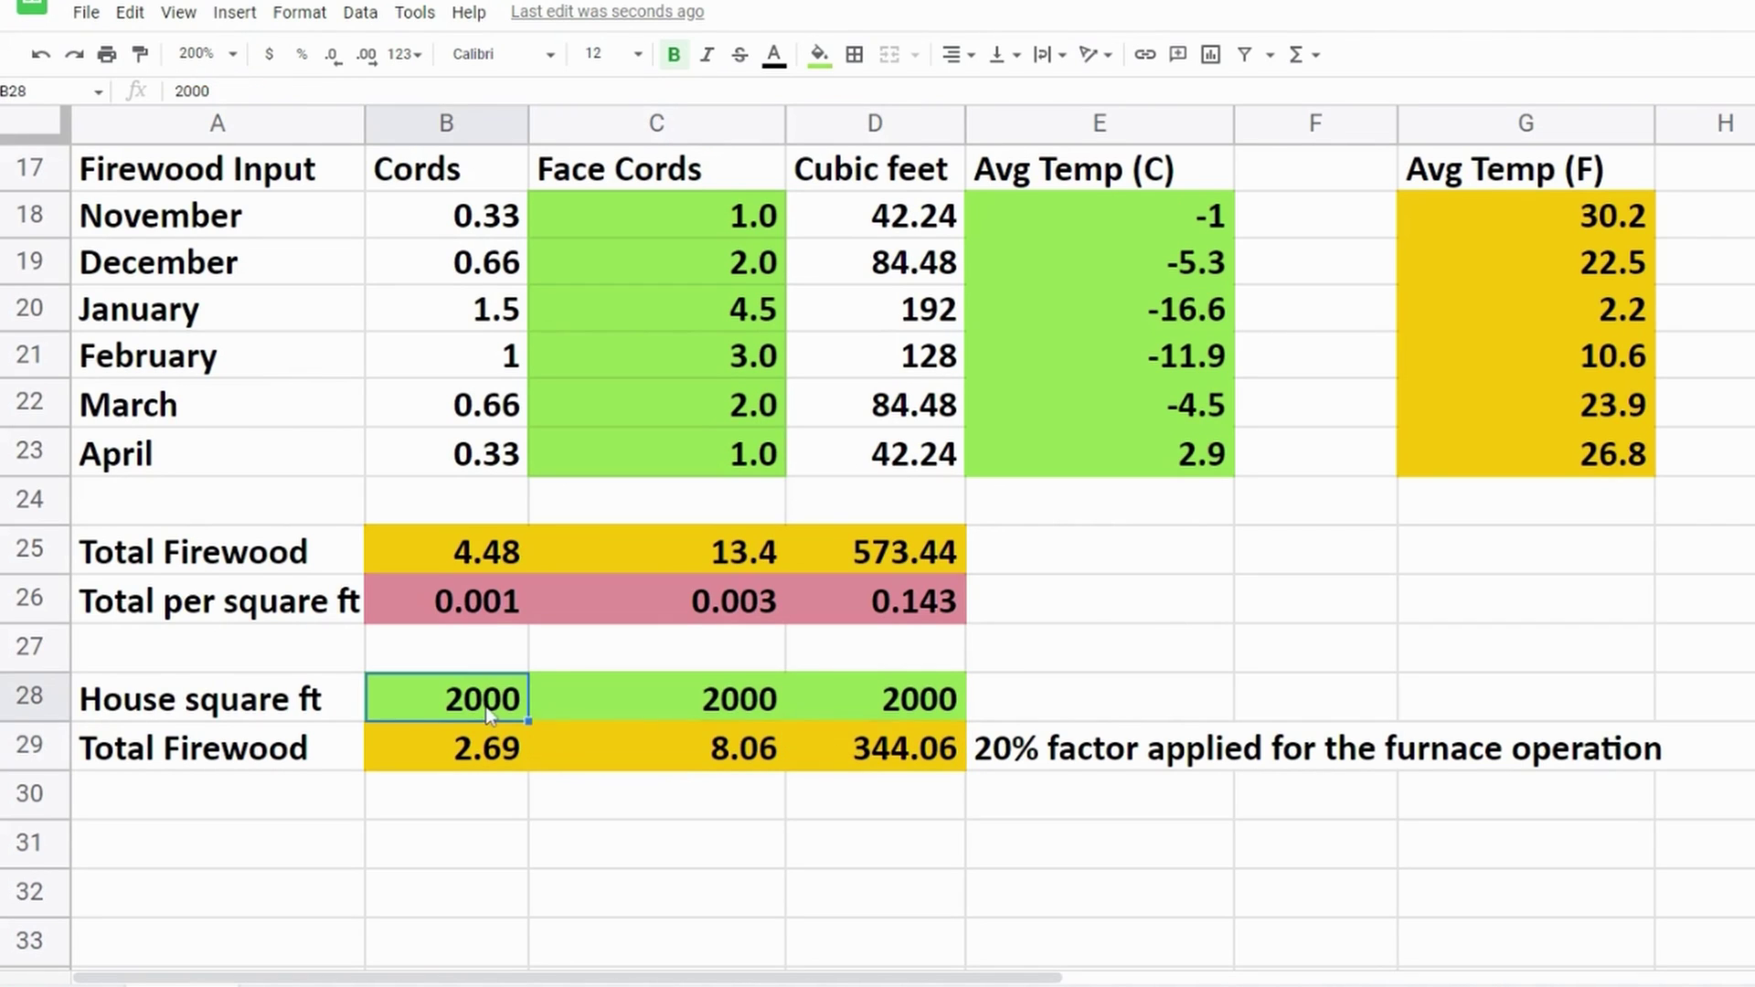
text(2500)
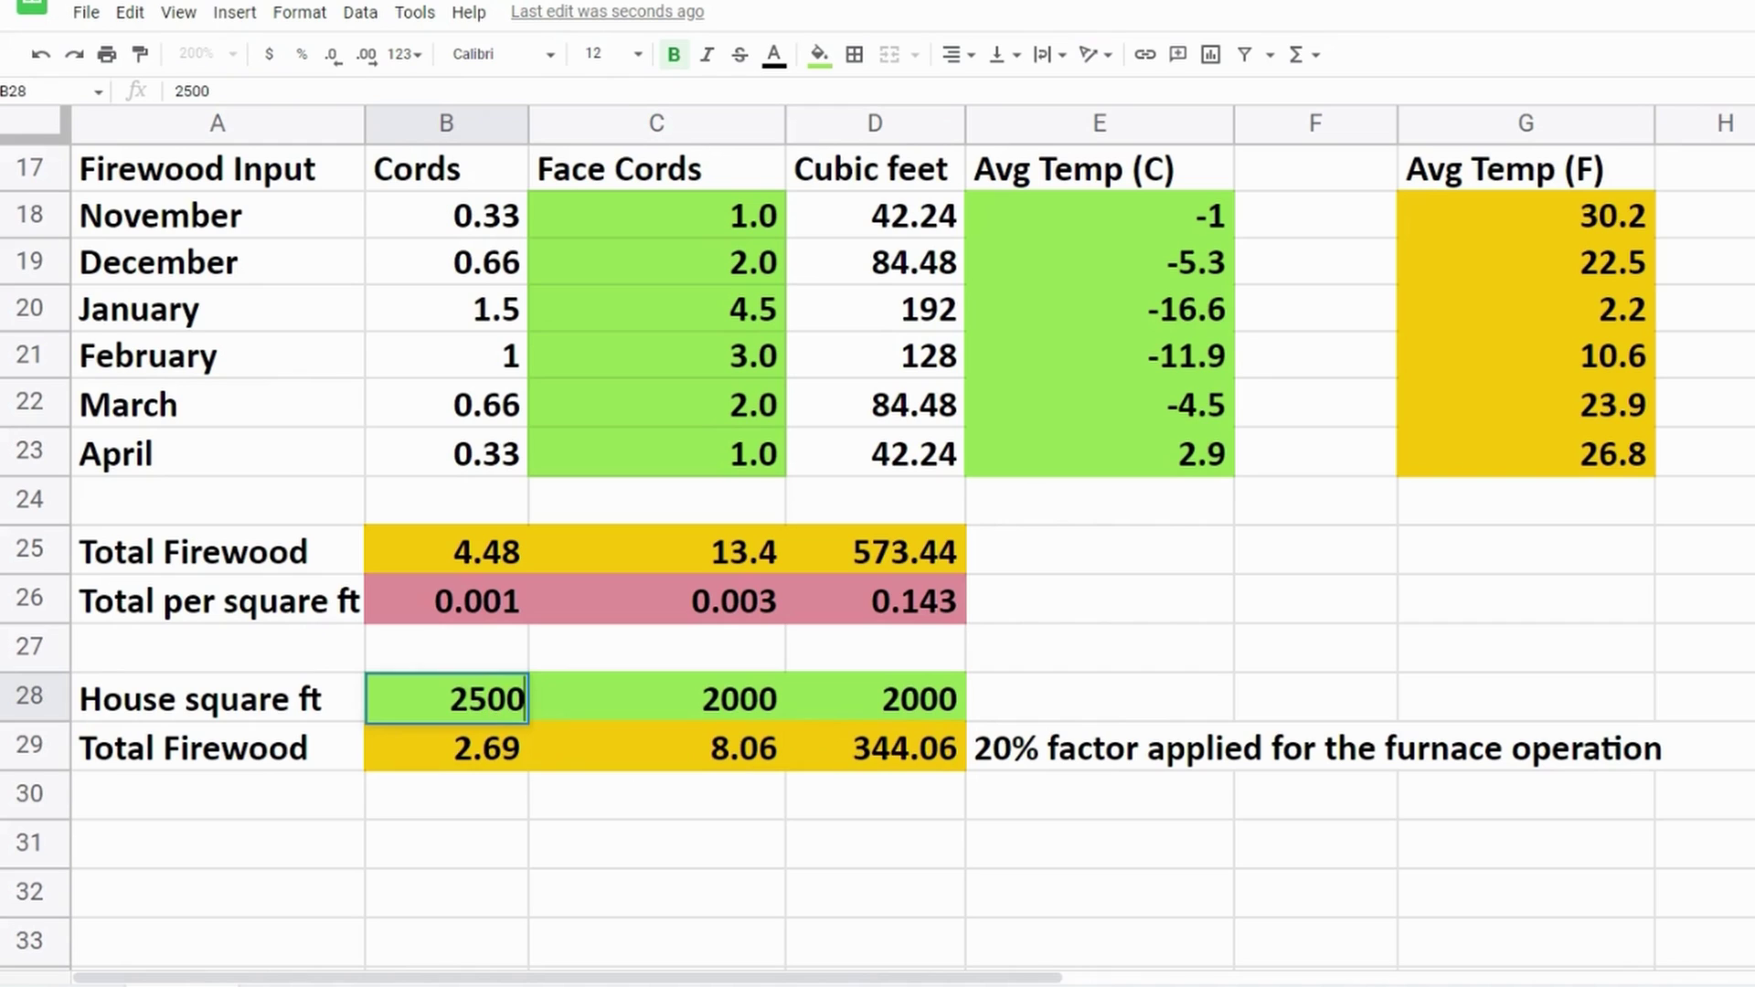
key(Return)
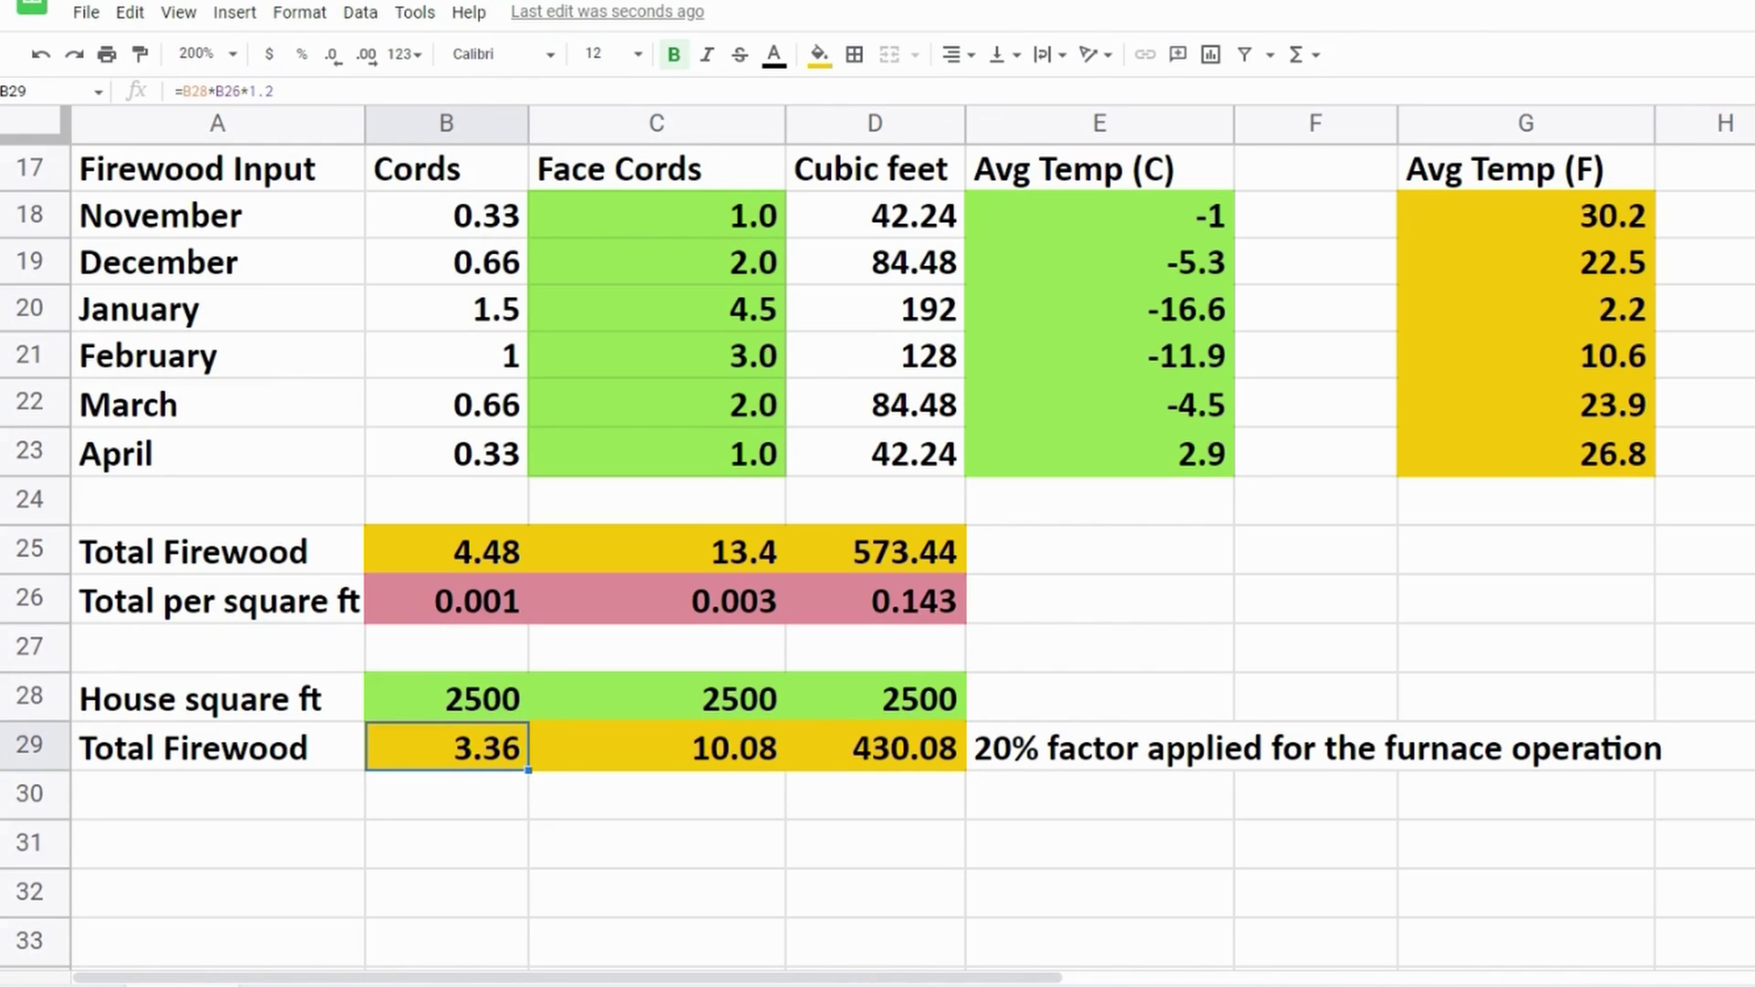